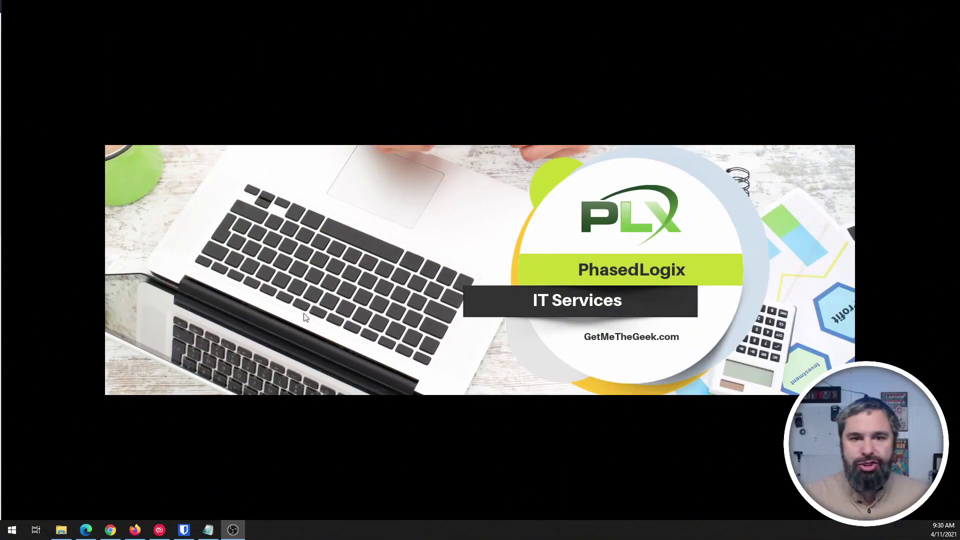
# Review the account's existing Wasabi access keys, then come back to the TrueNAS dashboard.
pyautogui.click(87, 530)
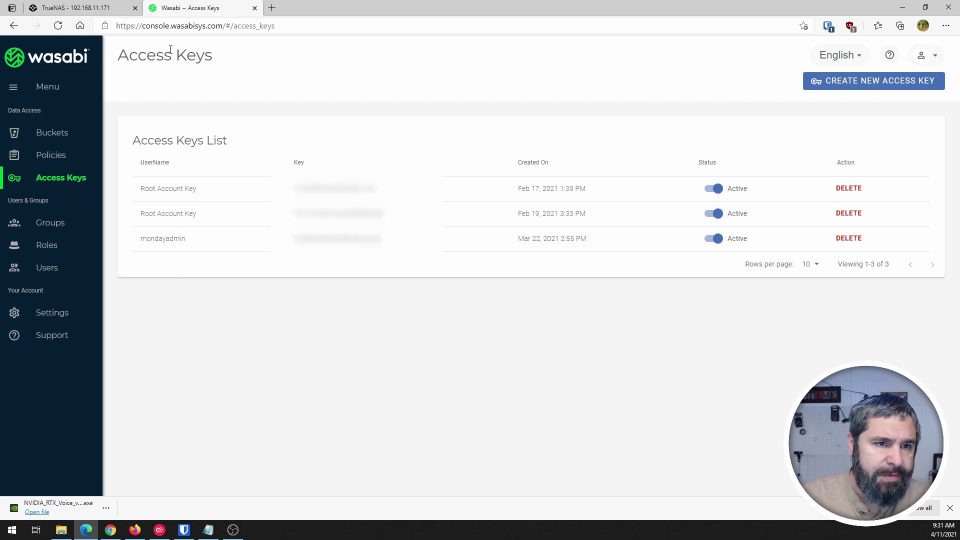
pyautogui.click(80, 8)
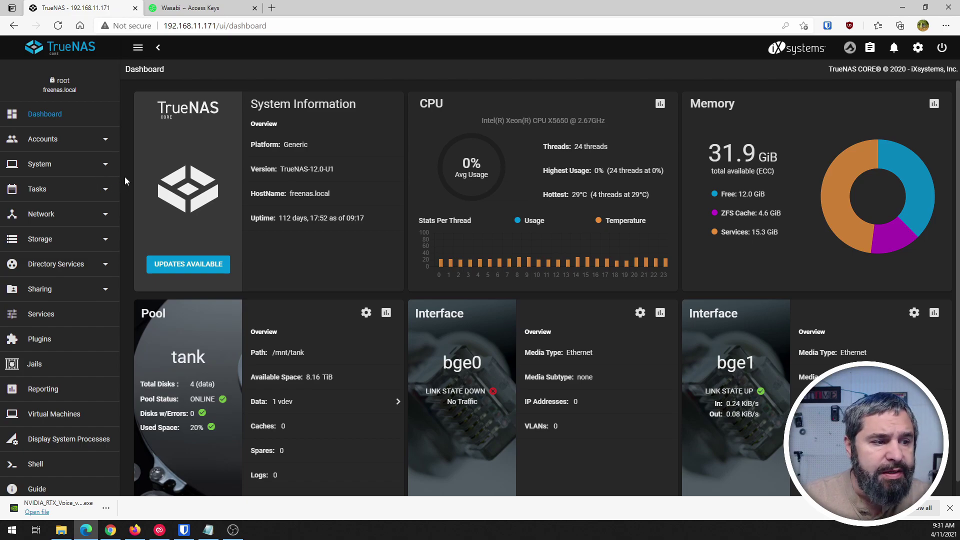
# Start a new credential from System > Cloud Credentials and zoom the browser to 150%.
pyautogui.click(65, 166)
pyautogui.scroll(-4, 62, 215)
pyautogui.scroll(-1, 62, 226)
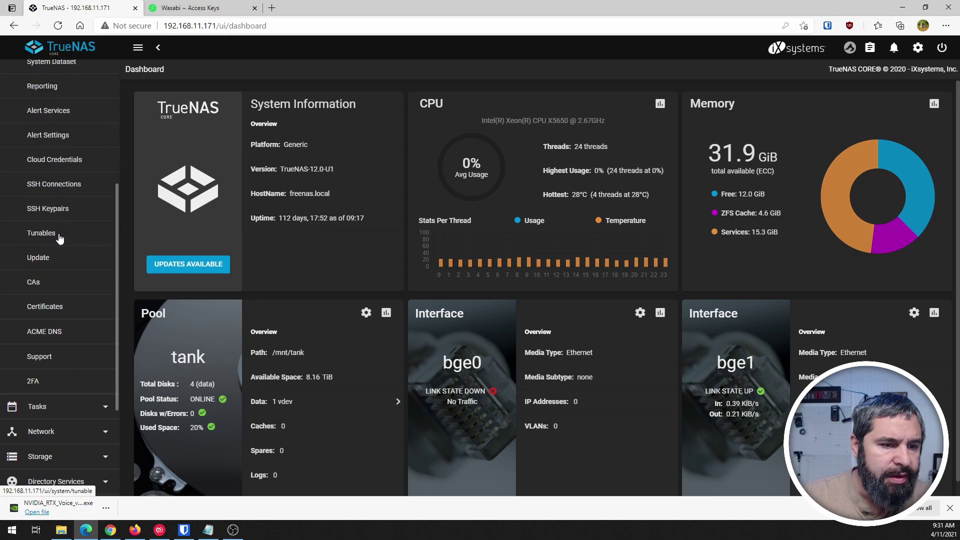
pyautogui.click(54, 160)
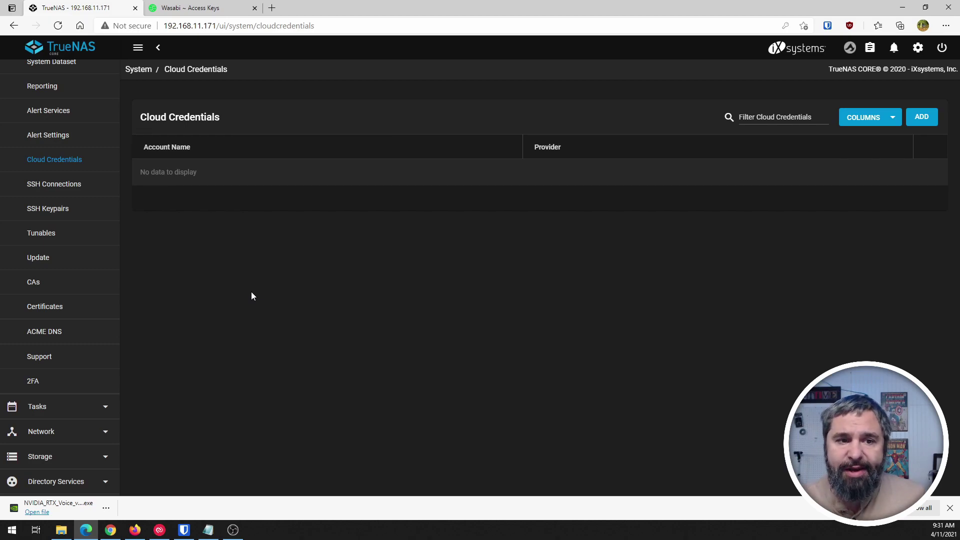
pyautogui.click(921, 117)
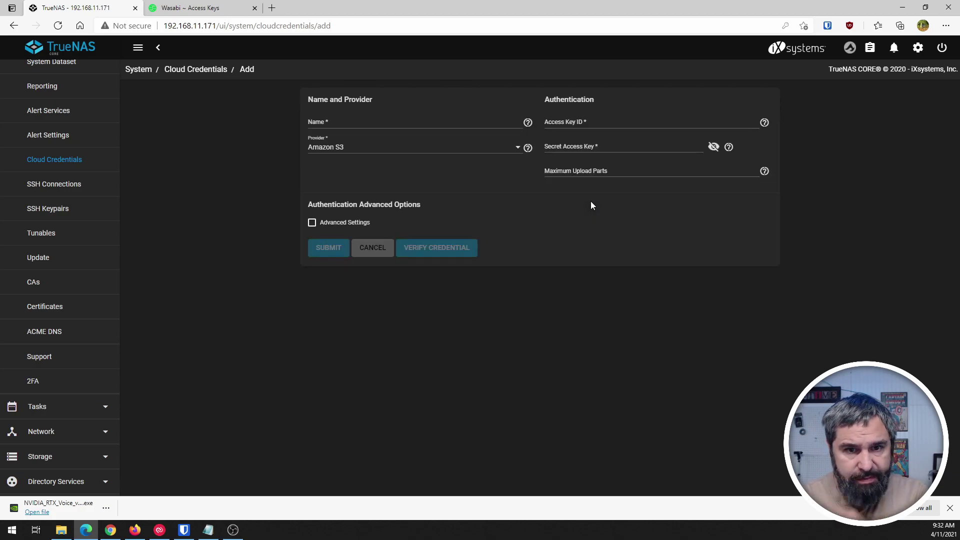
pyautogui.hotkey('ctrl', '+')
pyautogui.hotkey('ctrl', '+')
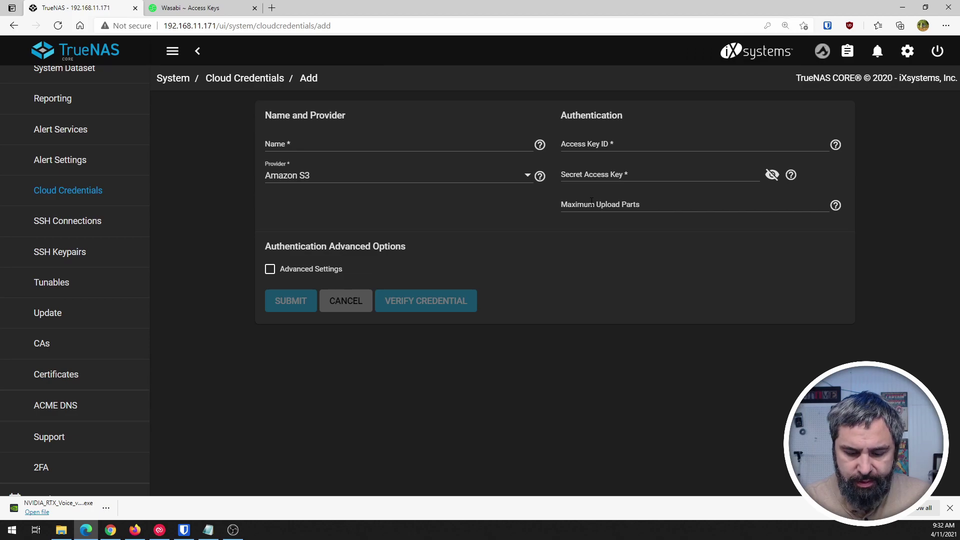
pyautogui.hotkey('ctrl', '+')
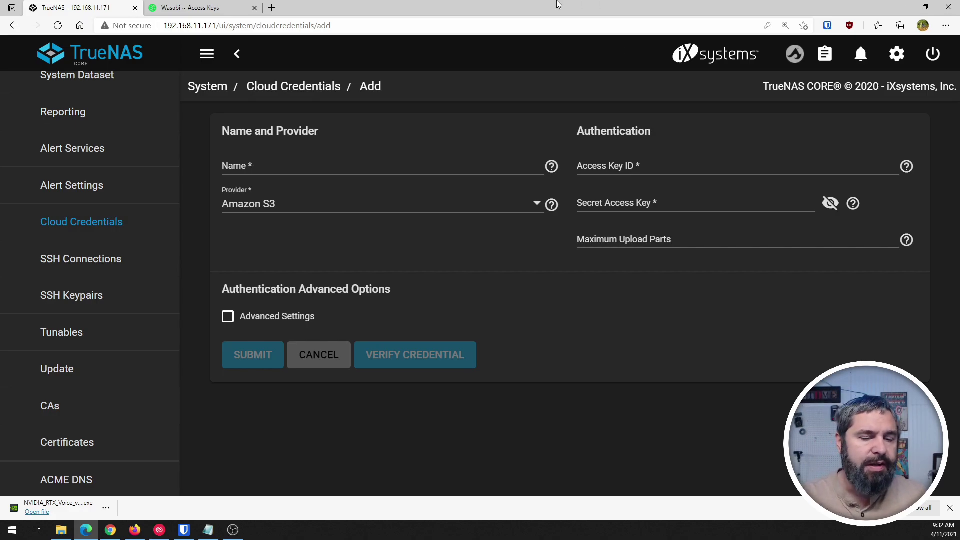
# Scroll through the Provider dropdown's full list of cloud providers.
pyautogui.click(409, 209)
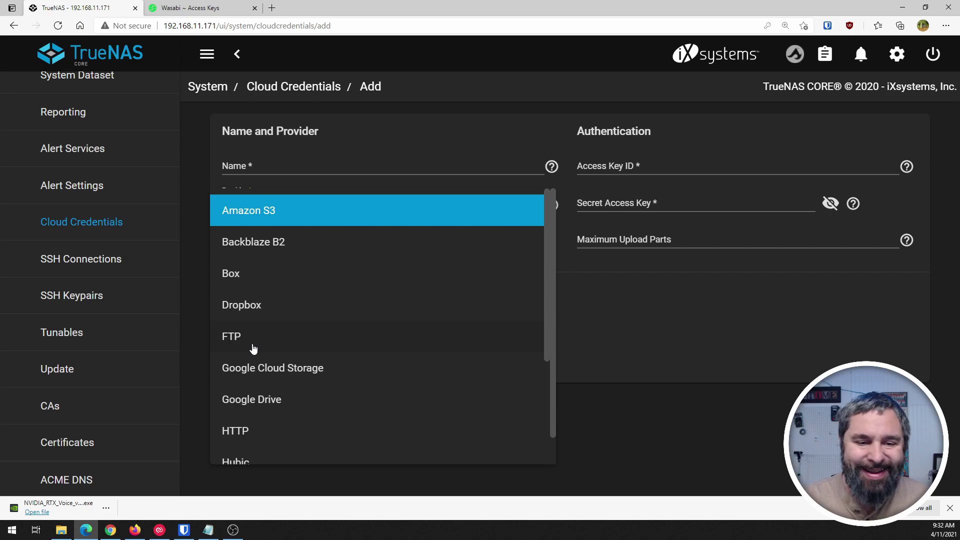
pyautogui.scroll(-1, 252, 346)
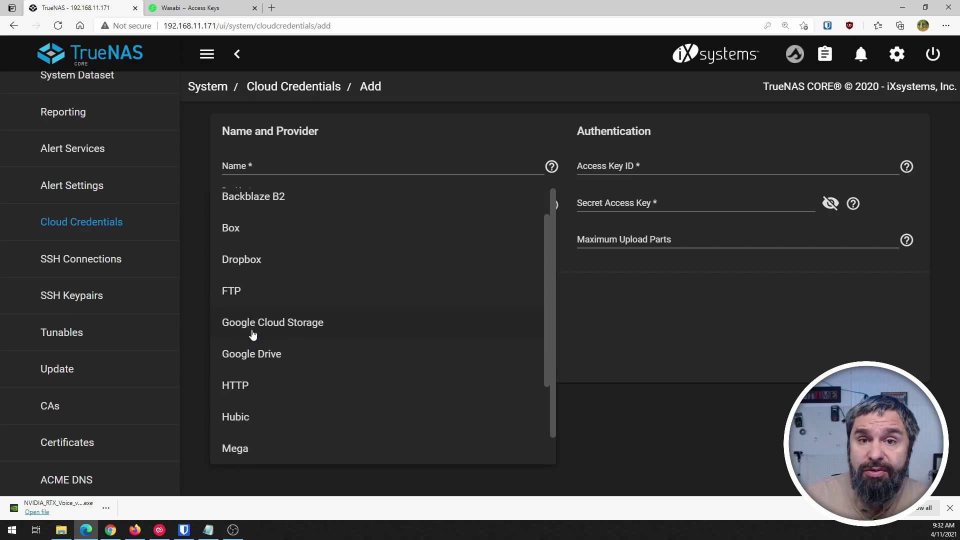
pyautogui.scroll(-1, 256, 361)
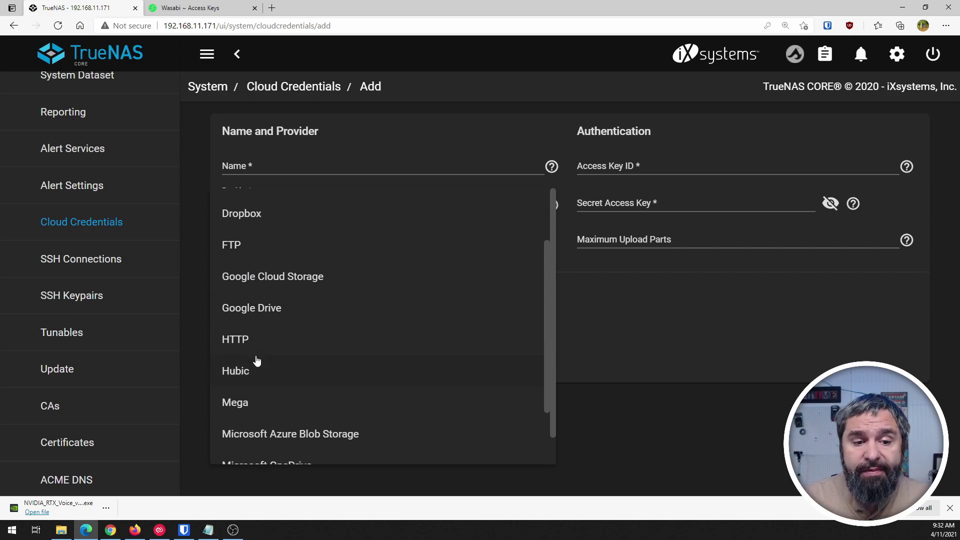
pyautogui.scroll(-1, 253, 351)
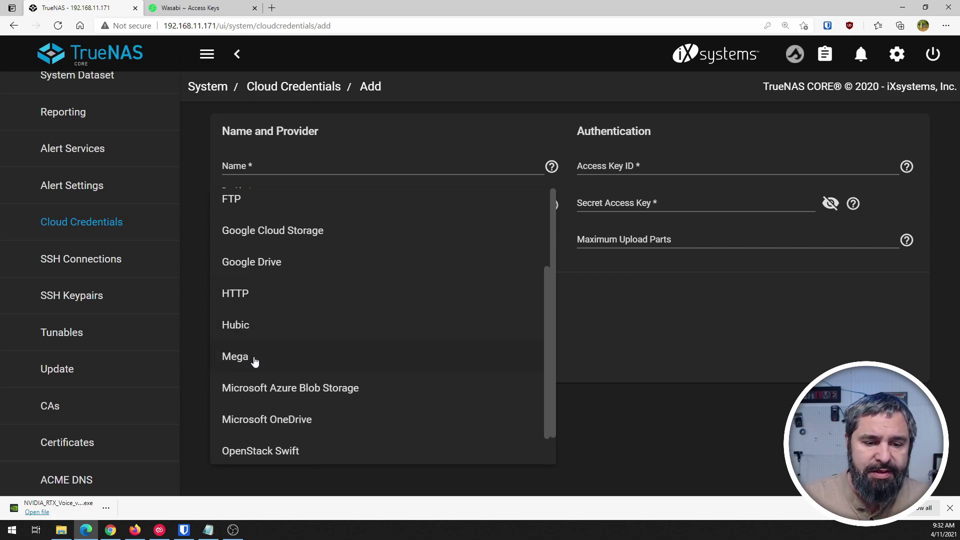
pyautogui.scroll(-1, 255, 361)
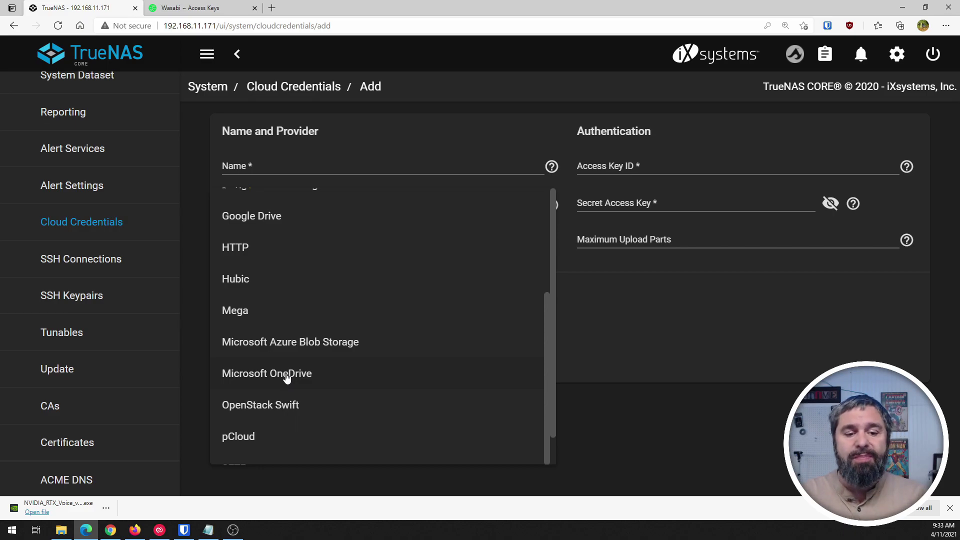
# Select Amazon S3 at the top of the provider list and leave it unchanged.
pyautogui.scroll(-2, 287, 379)
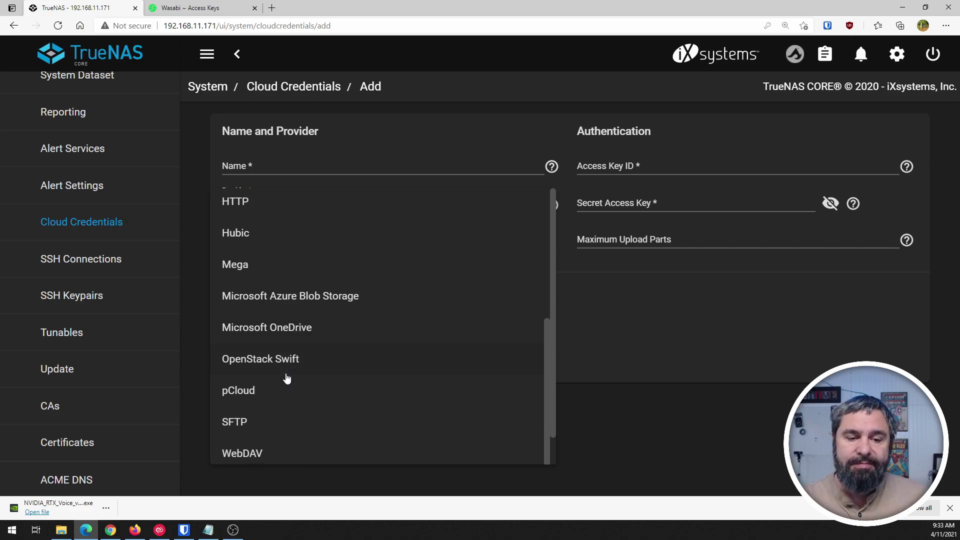
pyautogui.scroll(-1, 287, 379)
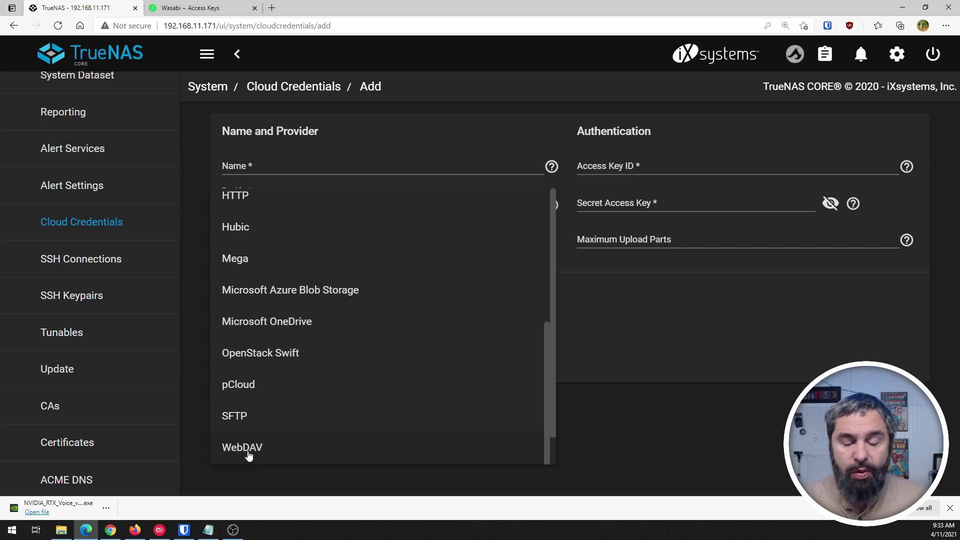
pyautogui.scroll(-1, 250, 450)
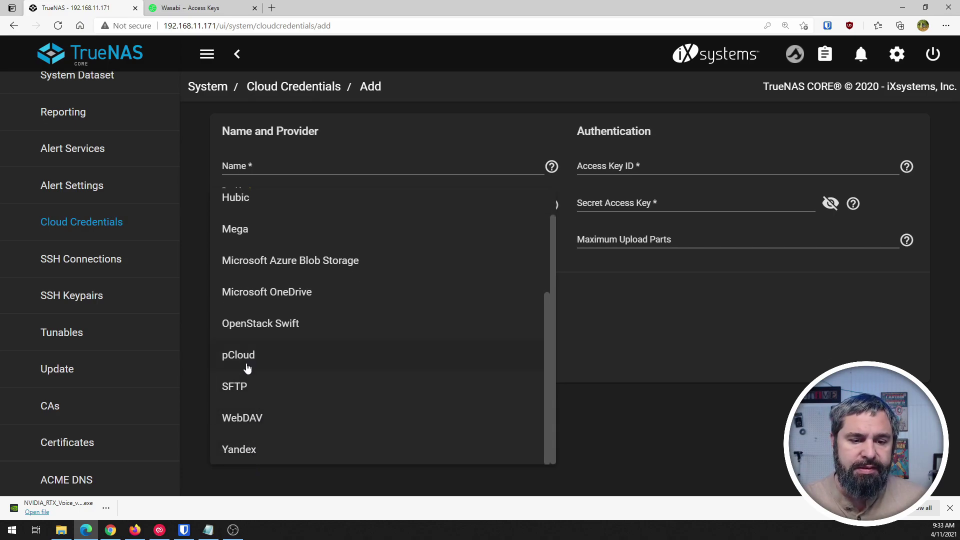
pyautogui.scroll(5, 245, 403)
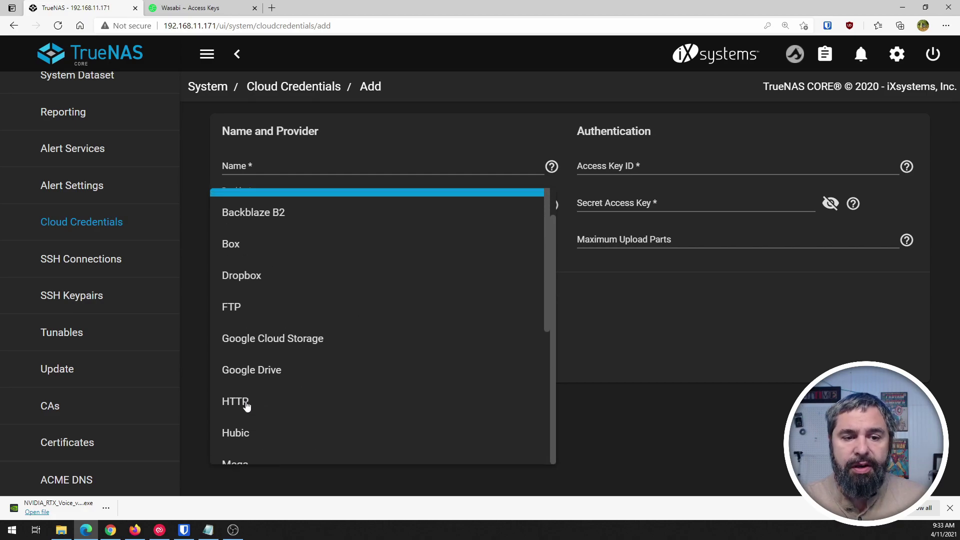
pyautogui.scroll(1, 295, 294)
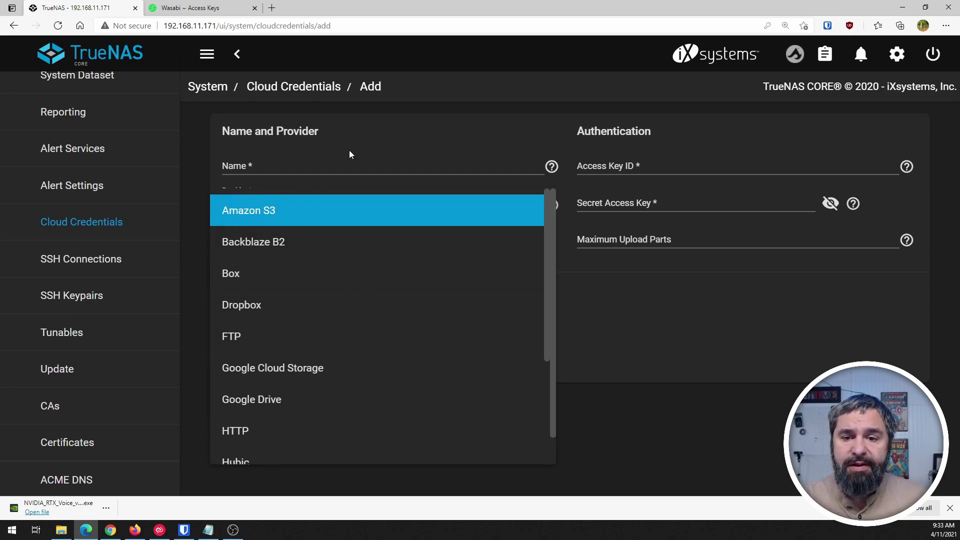
pyautogui.click(382, 135)
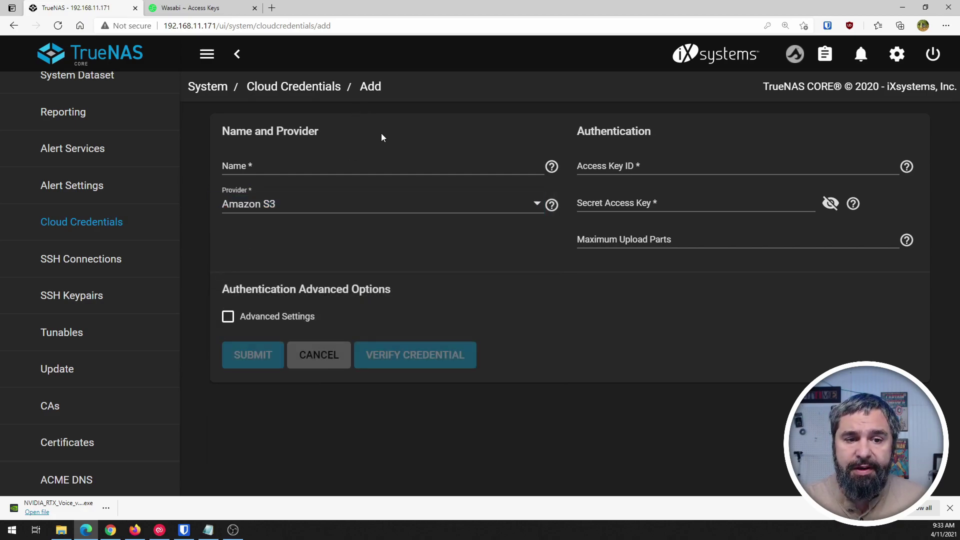
pyautogui.click(392, 213)
pyautogui.scroll(-1, 551, 258)
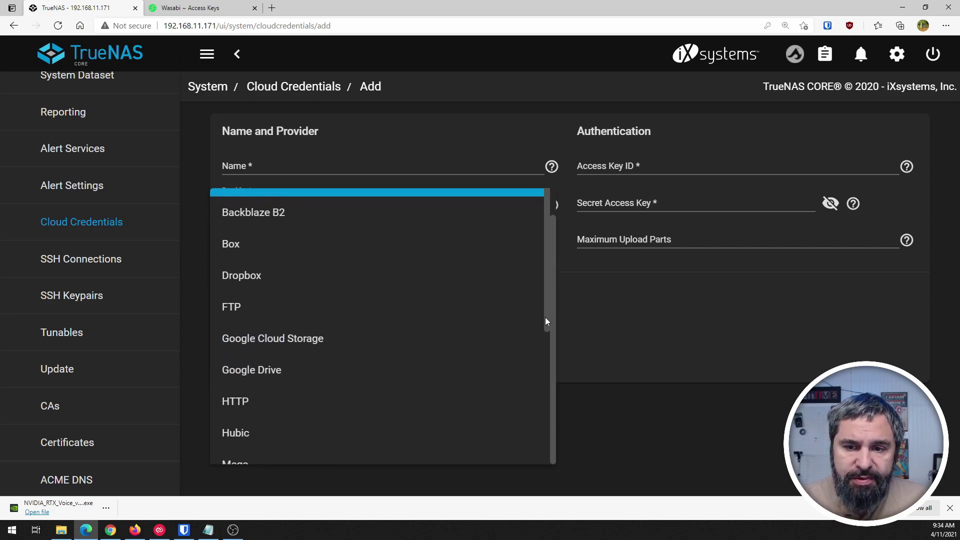
pyautogui.moveTo(546, 334); pyautogui.dragTo(548, 257)
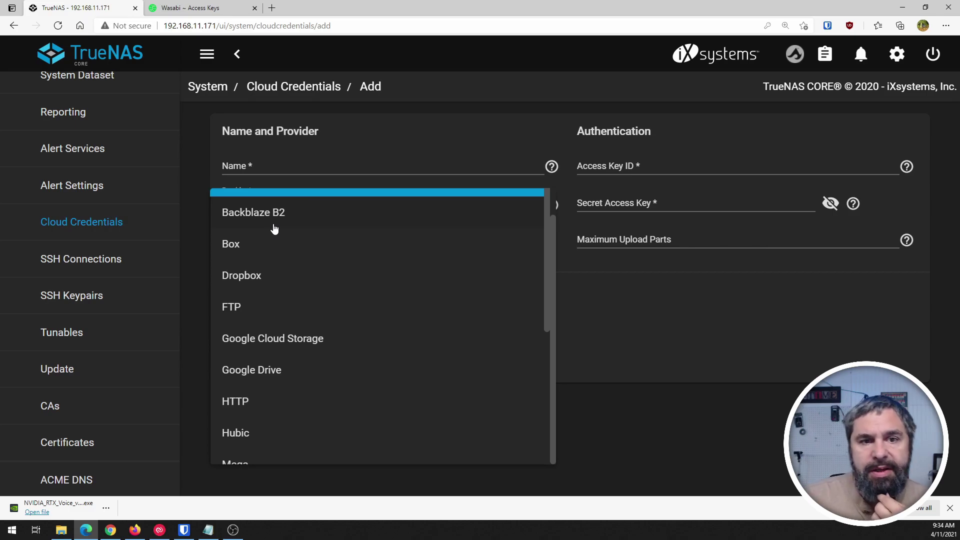
pyautogui.click(400, 146)
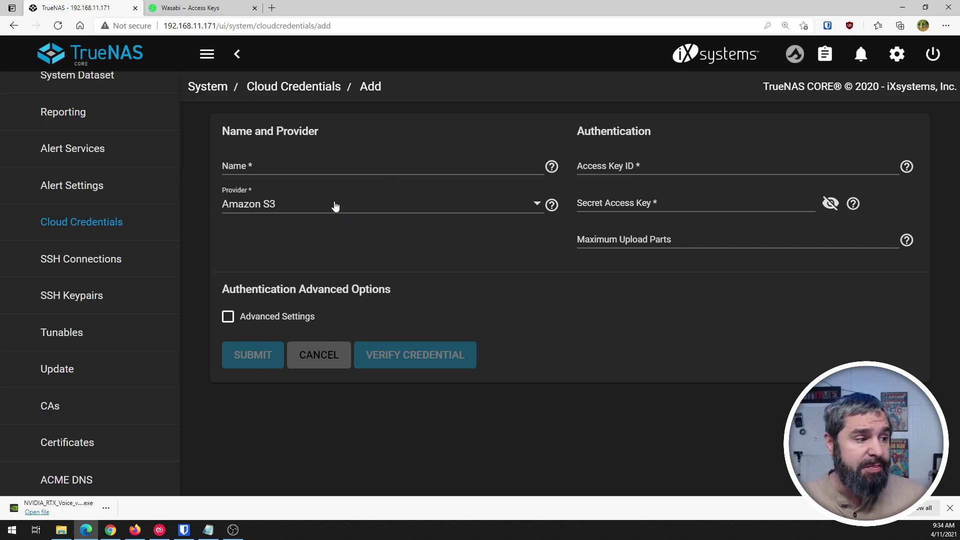
# Name the credential 'Wasabi Backup' and paste in the access key ID and secret access key.
pyautogui.click(284, 167)
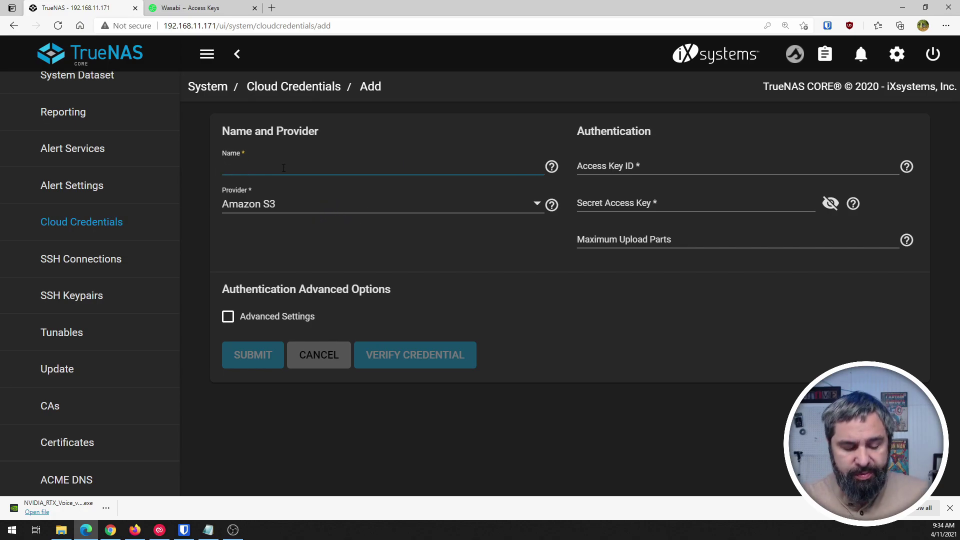
pyautogui.write('Wasabi')
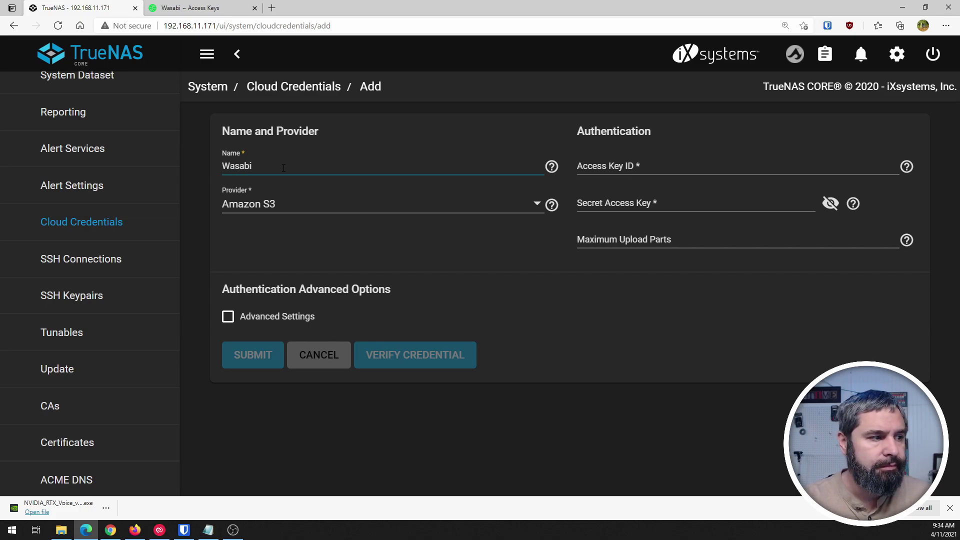
pyautogui.write(' Backup')
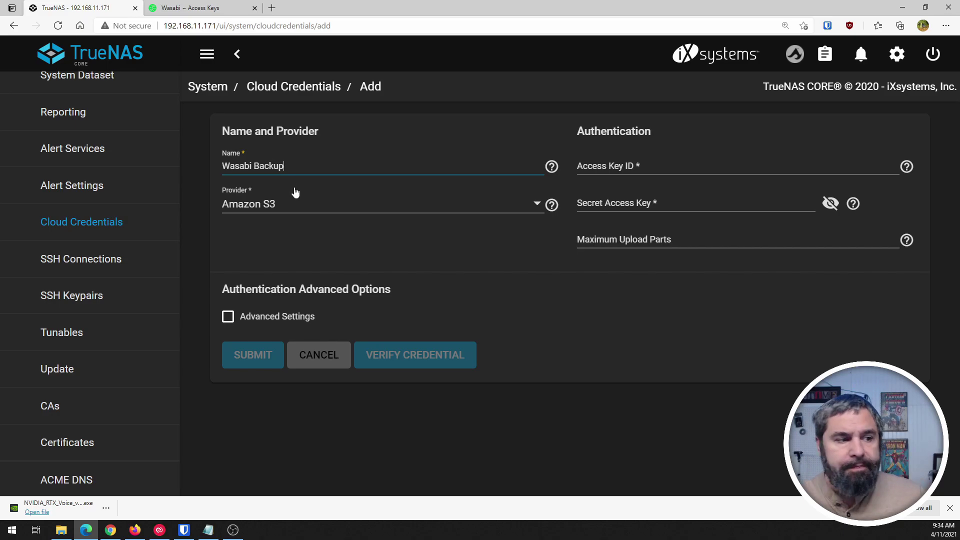
pyautogui.click(663, 169)
pyautogui.press('Tab')
pyautogui.click(663, 175)
pyautogui.click(666, 205)
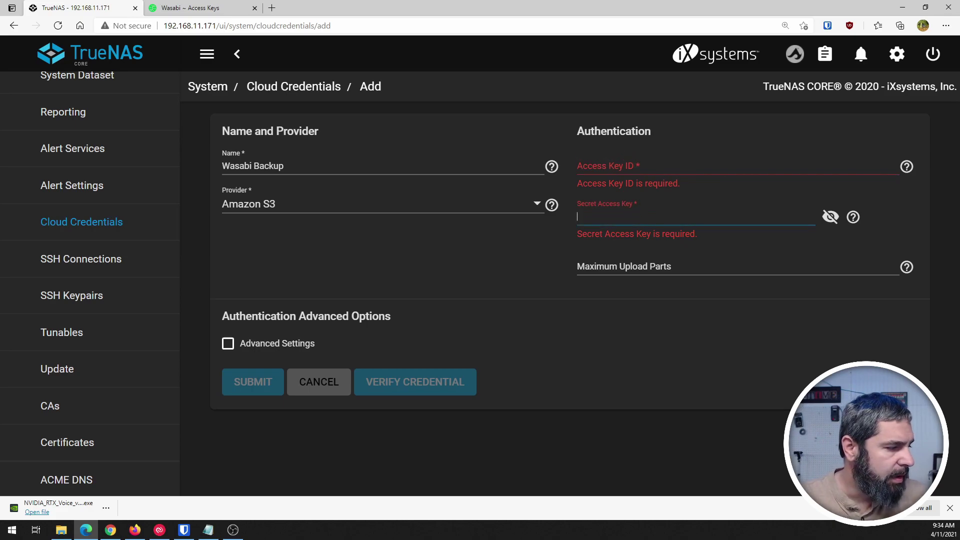
pyautogui.click(184, 530)
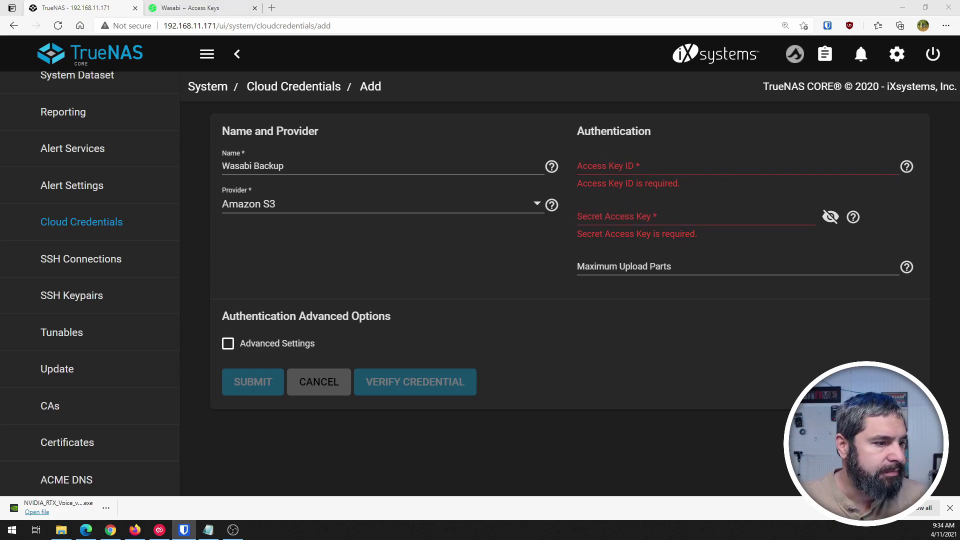
pyautogui.click(606, 165)
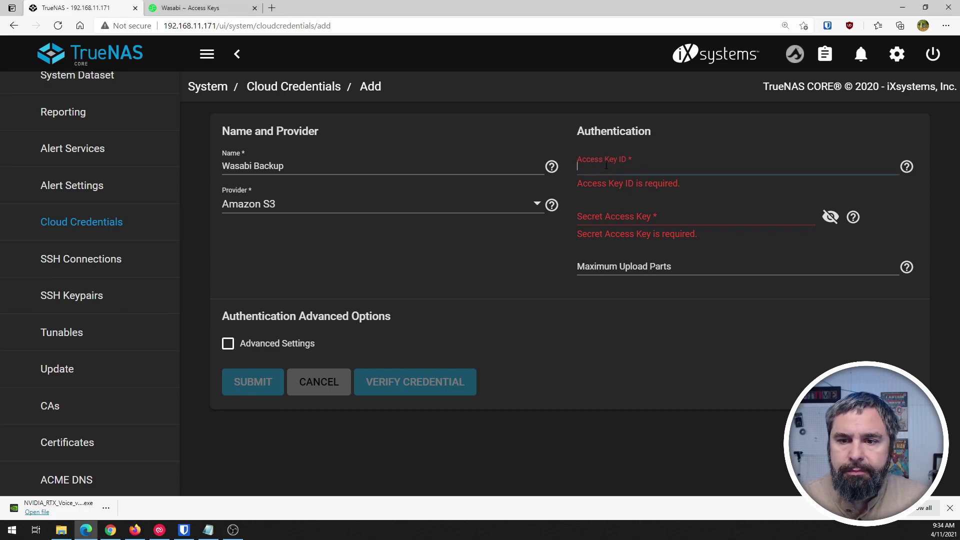
pyautogui.hotkey('ctrl', 'v')
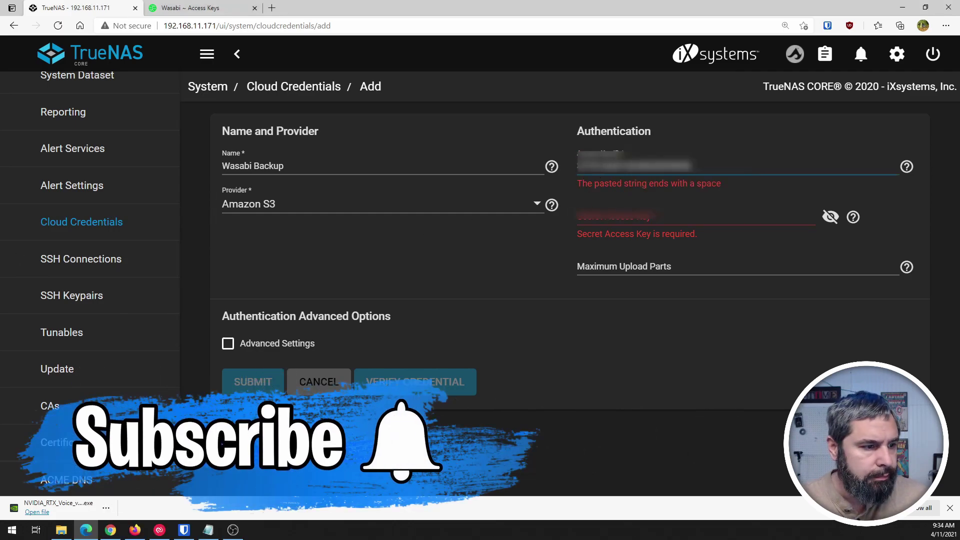
pyautogui.click(695, 216)
pyautogui.hotkey('ctrl', 'v')
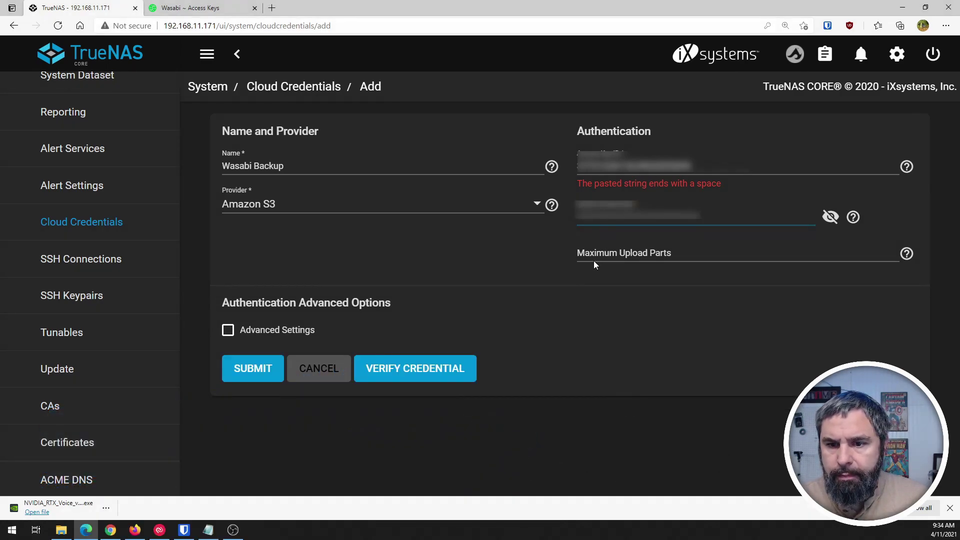
pyautogui.click(589, 278)
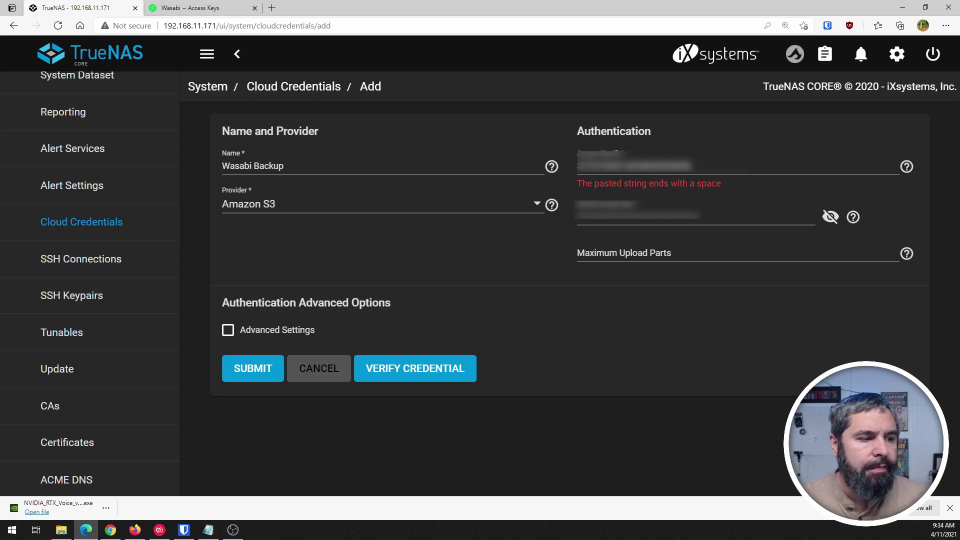
# Fill in Maximum Upload Parts, checking its help note on the 10,000-chunk limit.
pyautogui.click(641, 253)
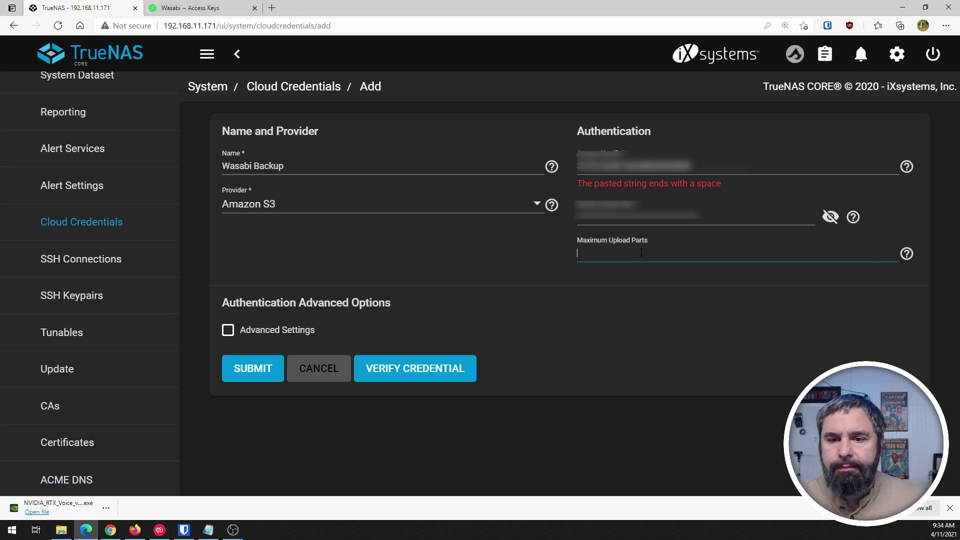
pyautogui.write('100000')
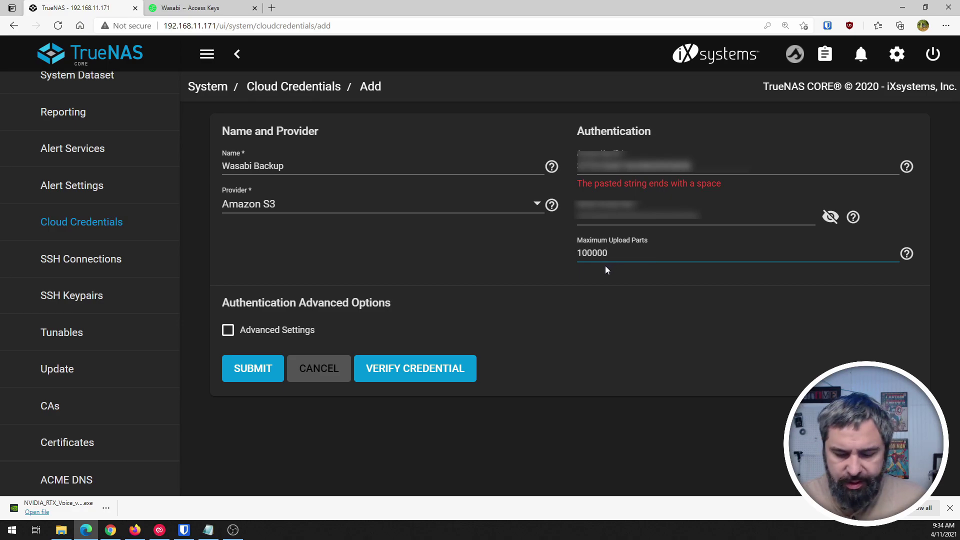
pyautogui.click(907, 255)
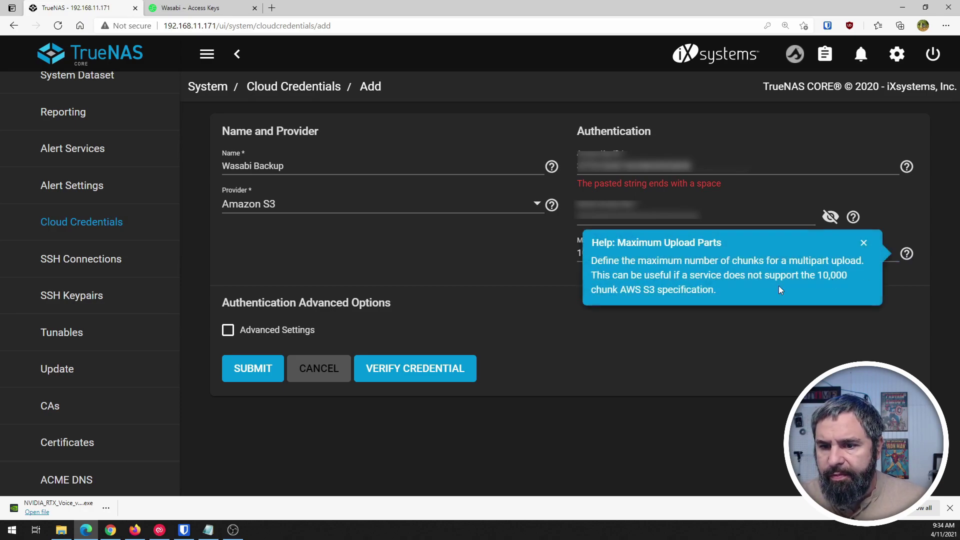
pyautogui.moveTo(818, 275); pyautogui.dragTo(848, 277)
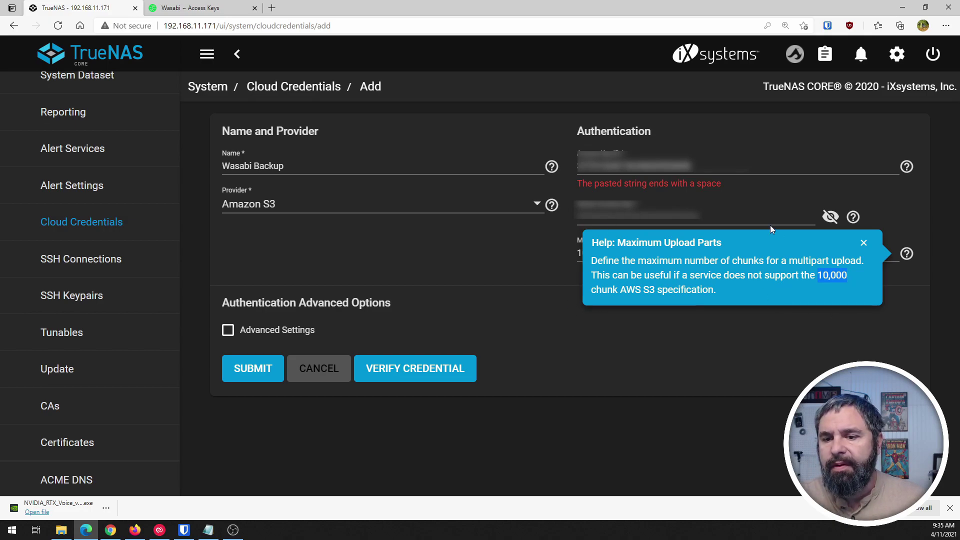
pyautogui.click(748, 332)
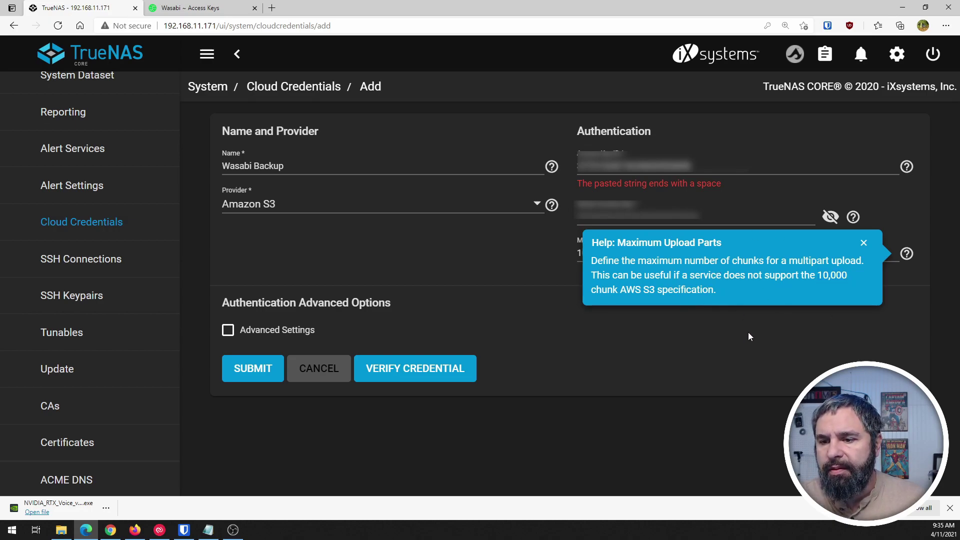
pyautogui.click(863, 244)
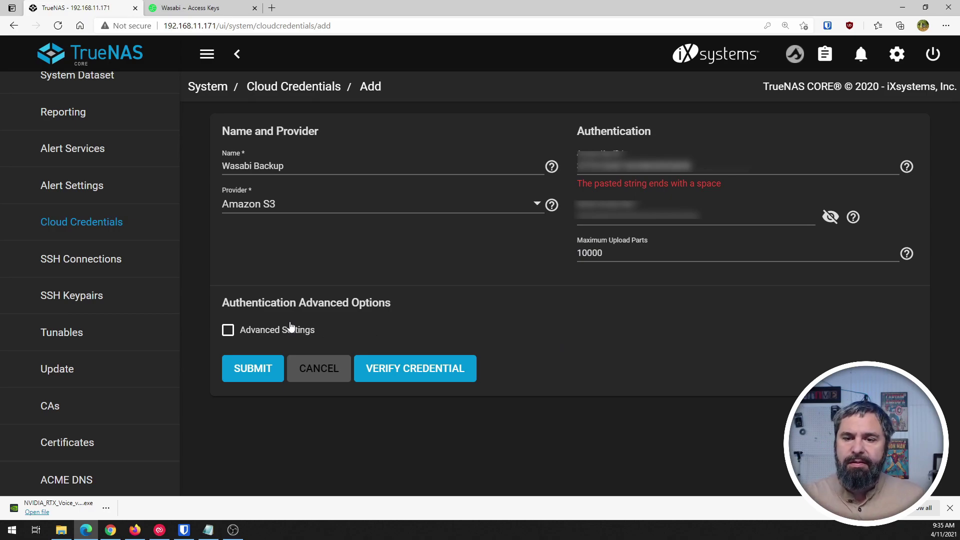
# Remove the trailing space from the access key ID.
pyautogui.click(735, 166)
pyautogui.press('BackSpace')
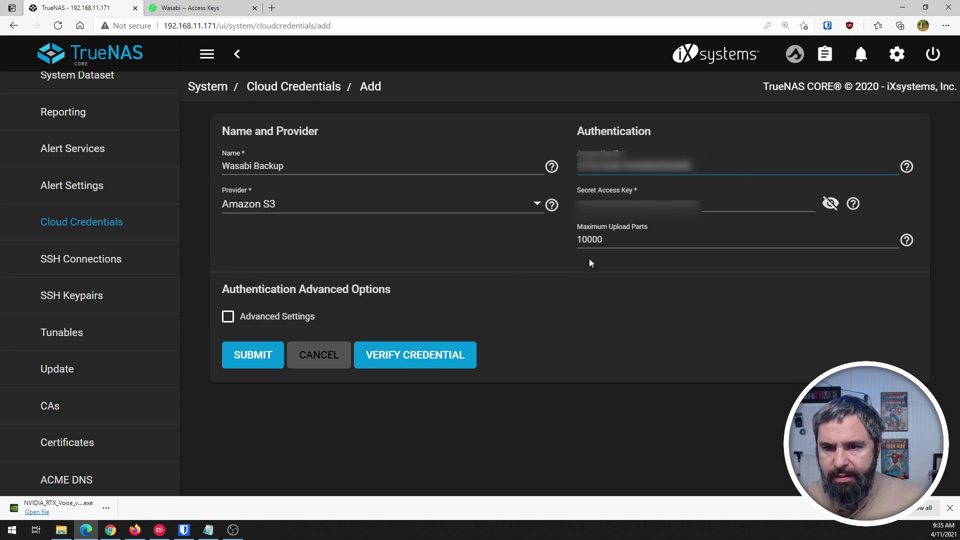
pyautogui.click(575, 257)
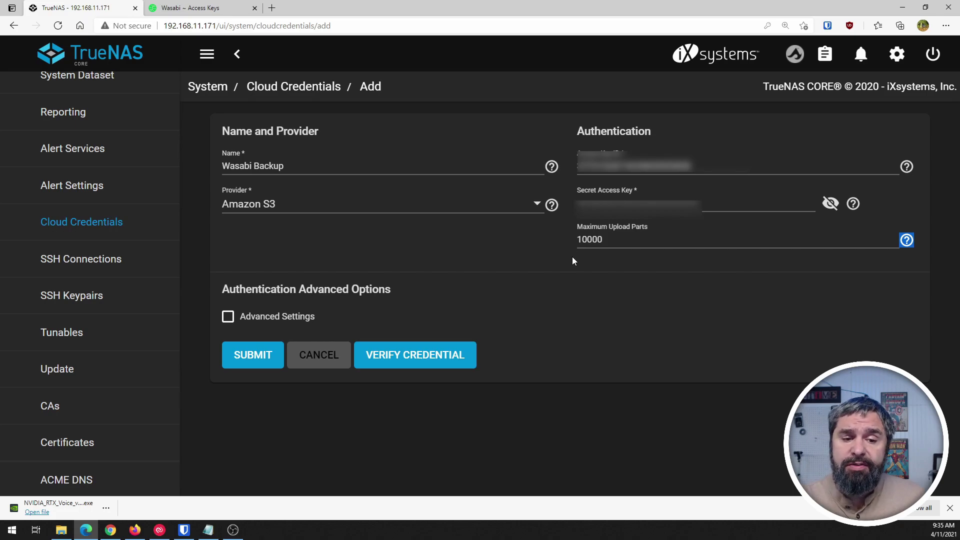
pyautogui.click(266, 318)
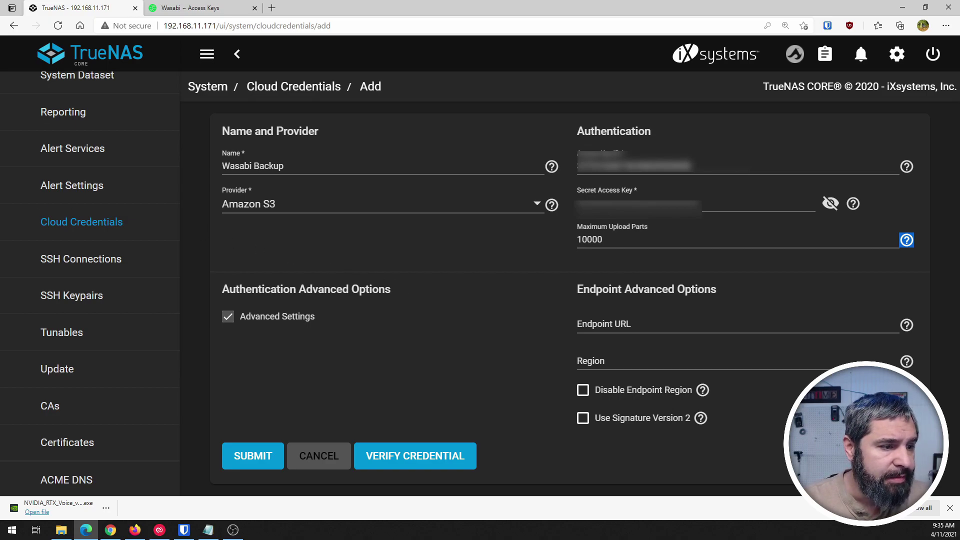
pyautogui.hotkey('alt', 'Tab')
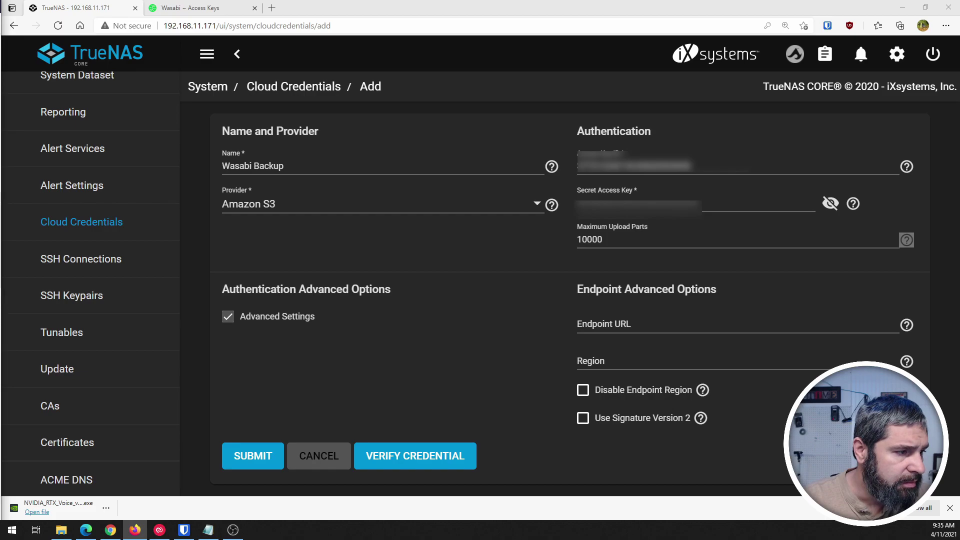
pyautogui.click(195, 8)
pyautogui.click(50, 137)
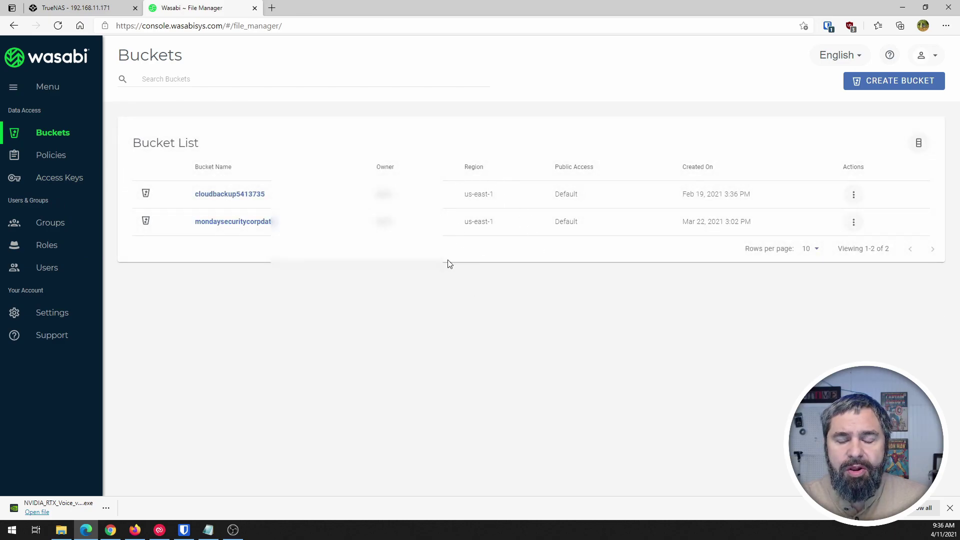
pyautogui.click(52, 180)
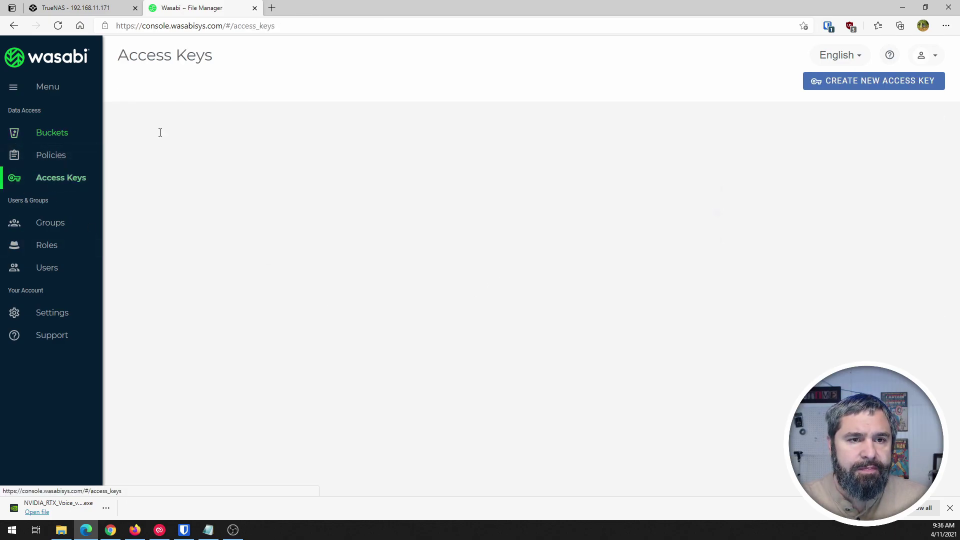
pyautogui.click(80, 8)
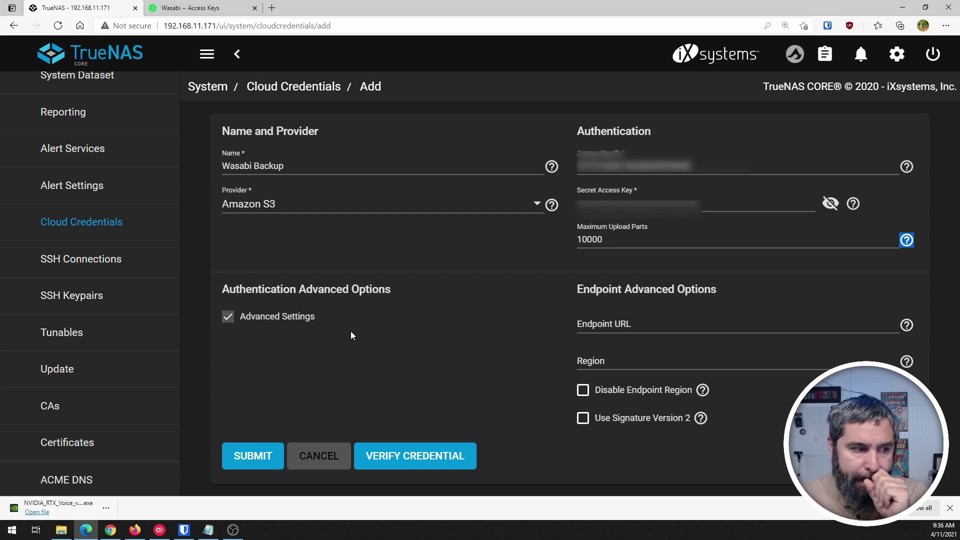
pyautogui.hotkey('alt', 'Tab')
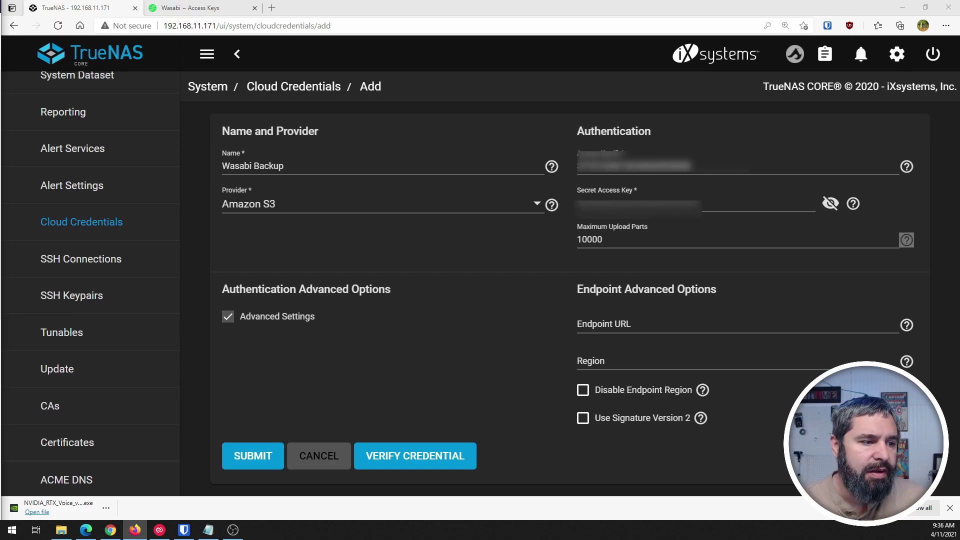
pyautogui.click(590, 325)
pyautogui.write('s3.wasabisys.com')
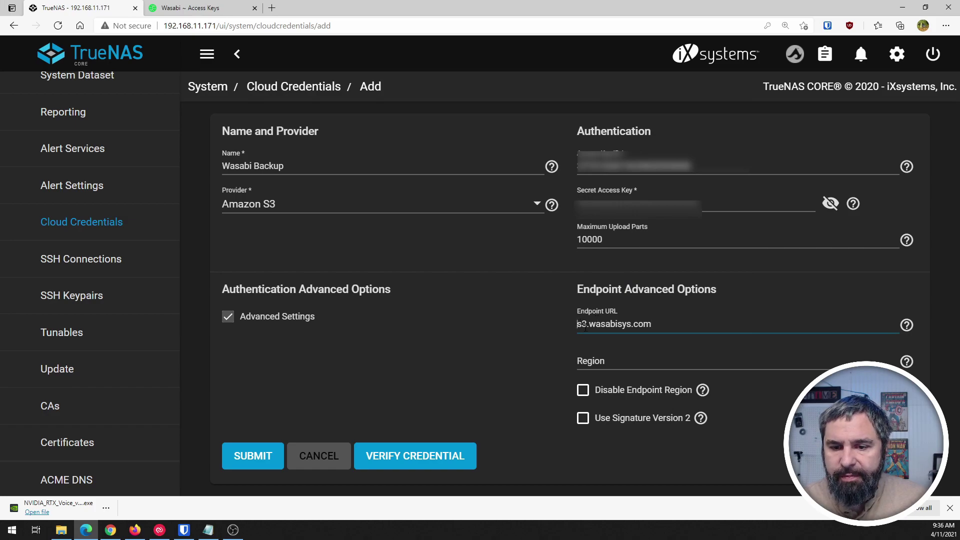
pyautogui.write('https://')
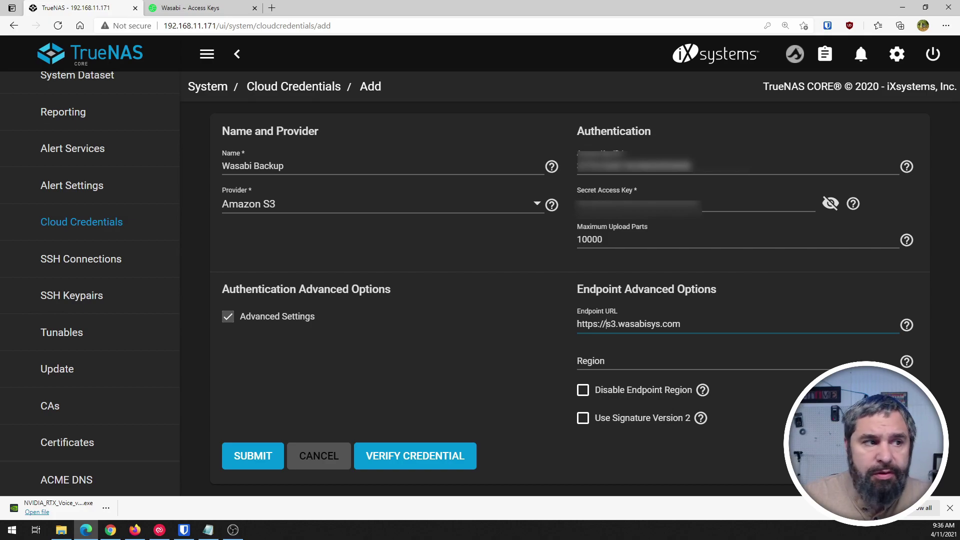
pyautogui.hotkey('alt', 'Tab')
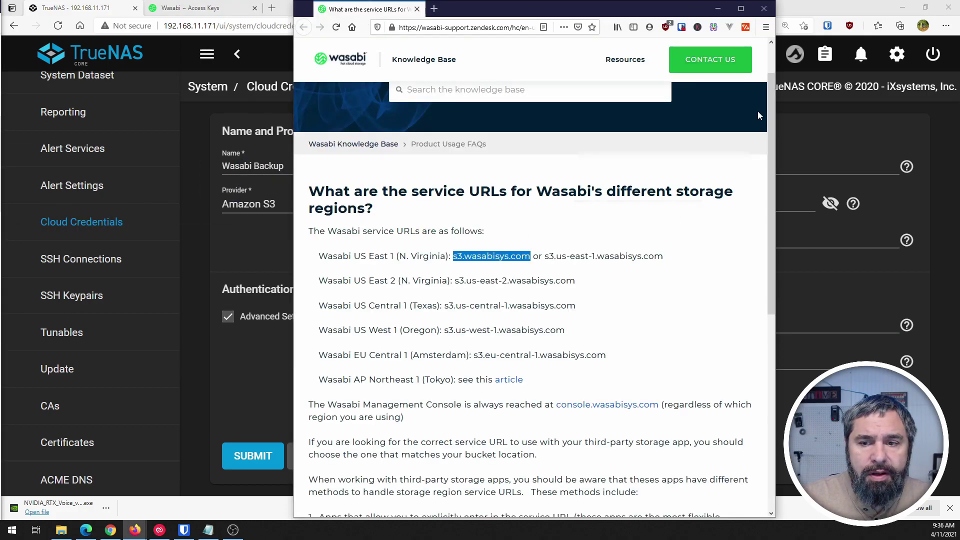
# Compare the region service URLs in the maximized article, noting US East 1's s3.wasabisys.com.
pyautogui.click(740, 8)
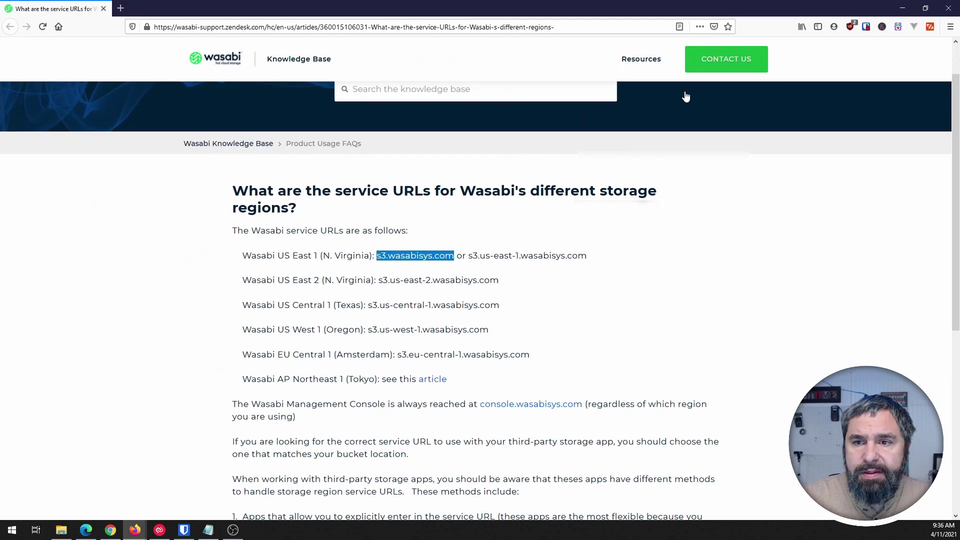
pyautogui.click(311, 255)
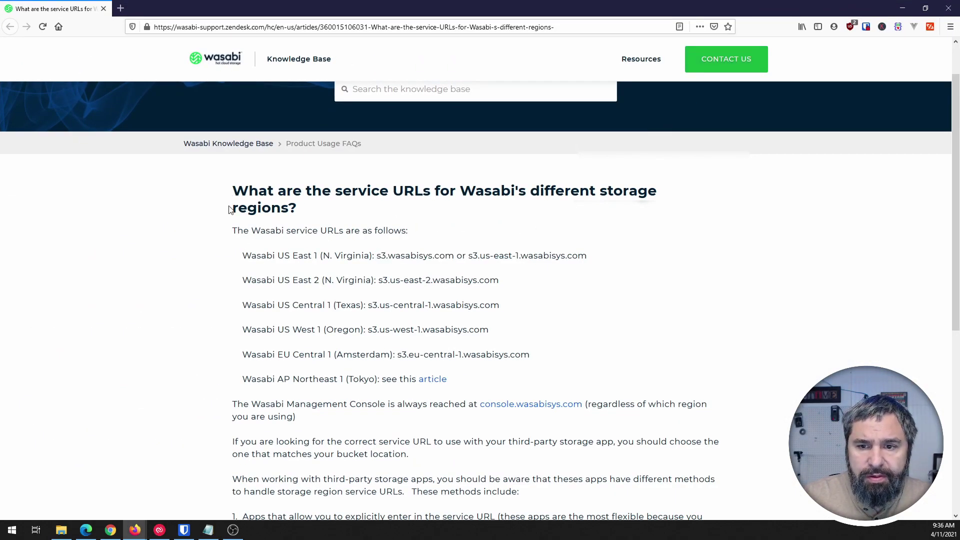
pyautogui.scroll(-1, 275, 270)
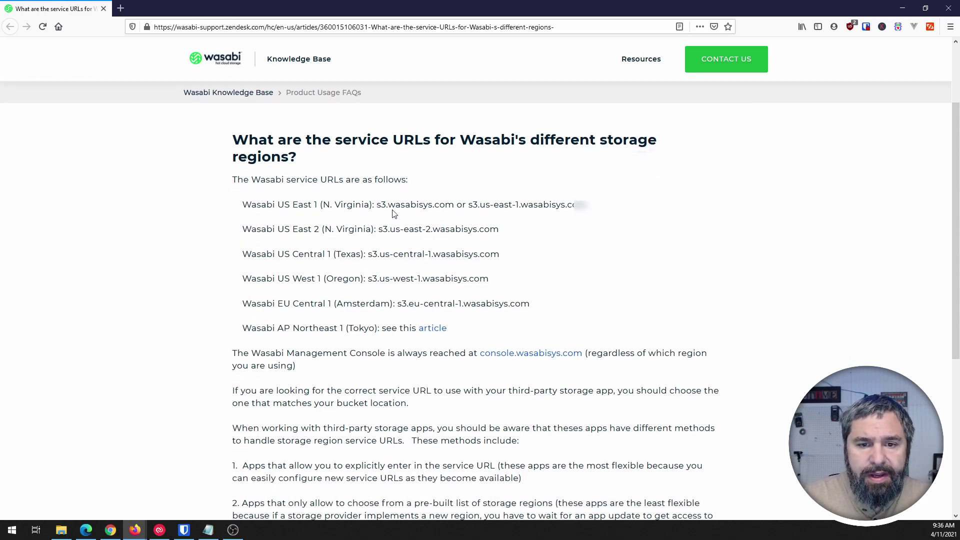
pyautogui.moveTo(377, 205); pyautogui.dragTo(455, 204)
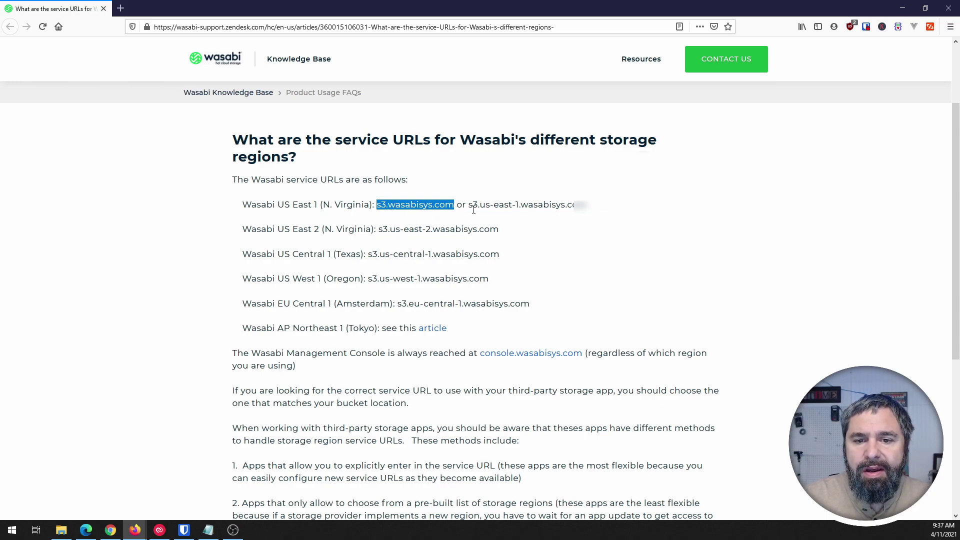
pyautogui.moveTo(472, 205); pyautogui.dragTo(595, 208)
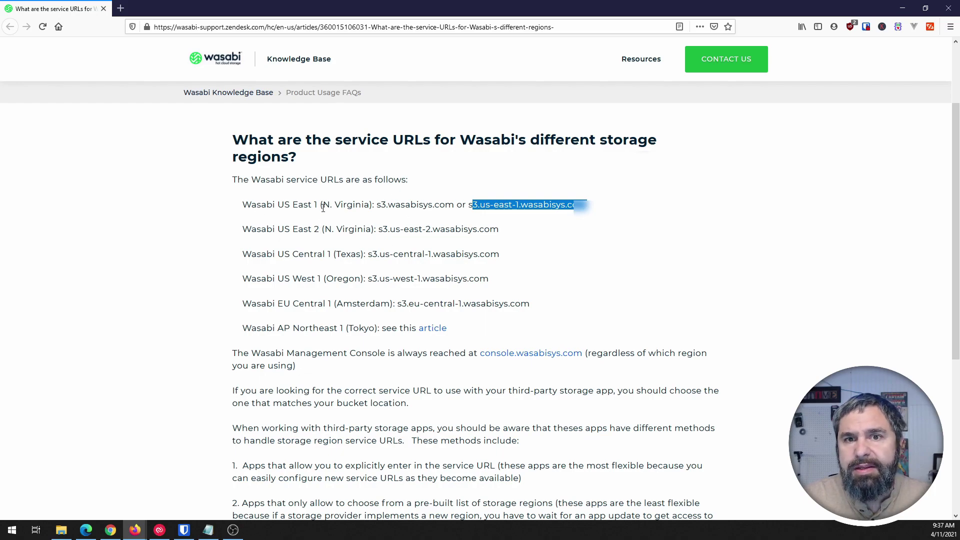
pyautogui.doubleClick(410, 205)
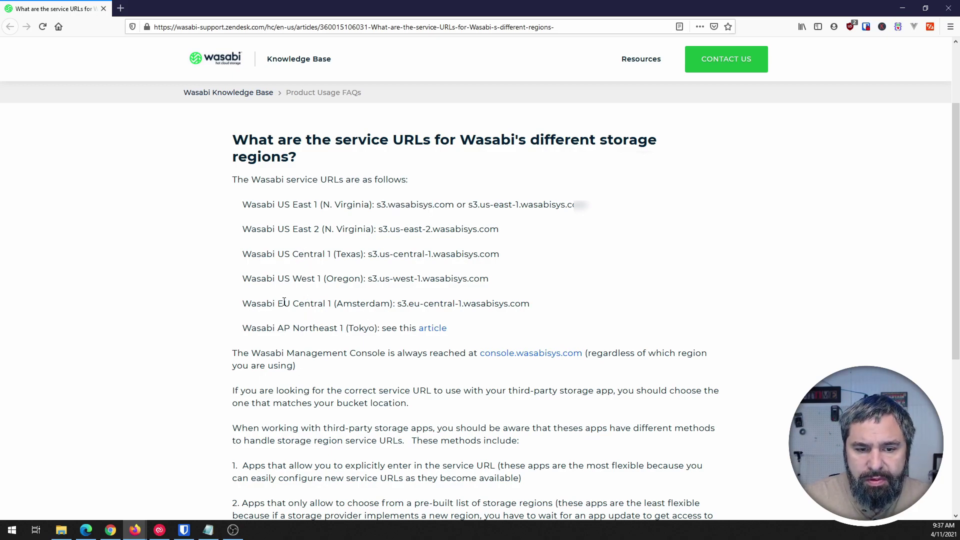
pyautogui.moveTo(284, 302); pyautogui.dragTo(299, 329)
pyautogui.scroll(-1, 334, 320)
pyautogui.click(334, 278)
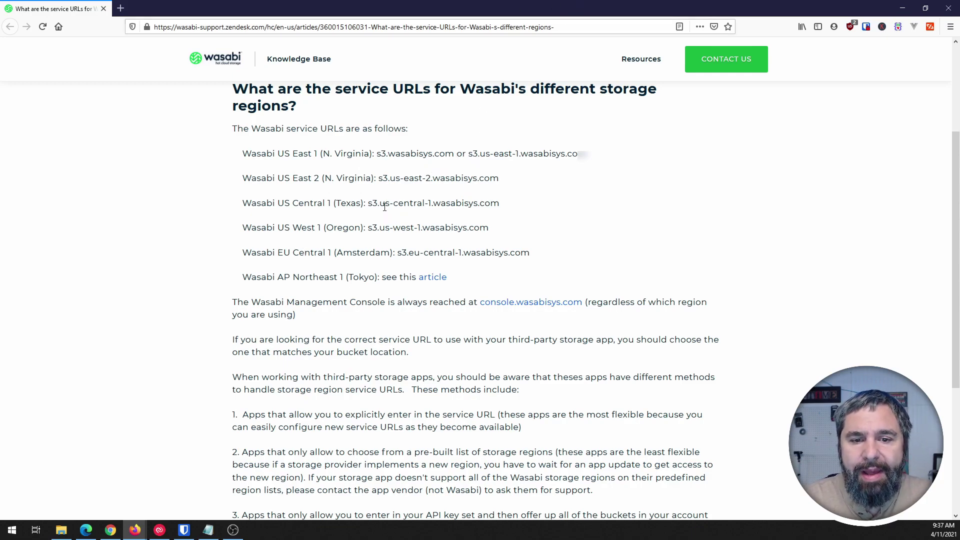
pyautogui.moveTo(385, 204); pyautogui.dragTo(494, 205)
pyautogui.moveTo(499, 153); pyautogui.dragTo(536, 154)
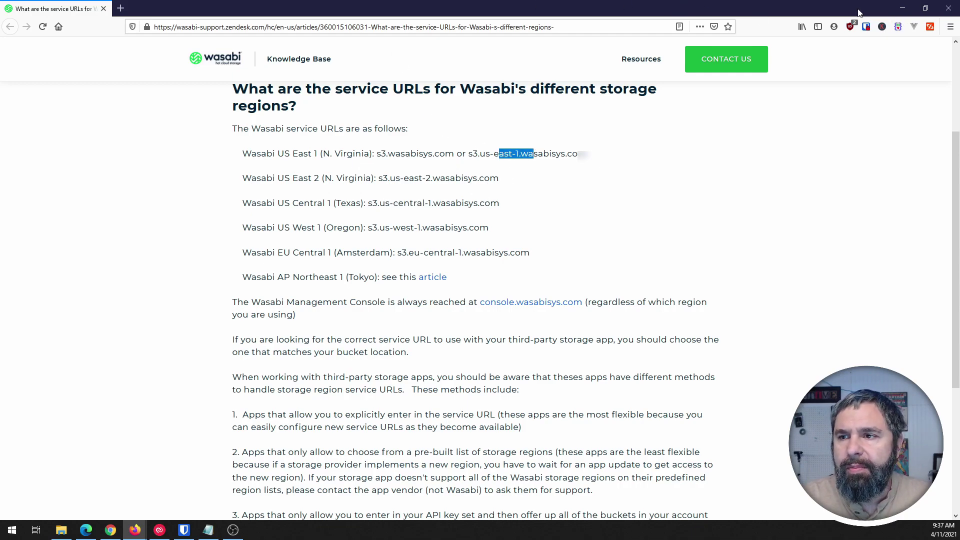
pyautogui.hotkey('alt', 'Tab')
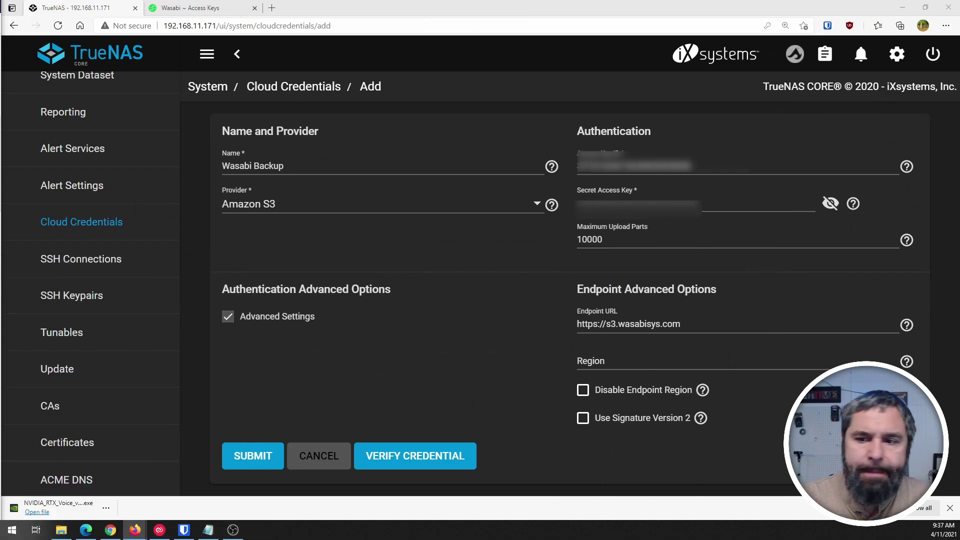
# Type us-east-1 into the endpoint Region field.
pyautogui.click(590, 361)
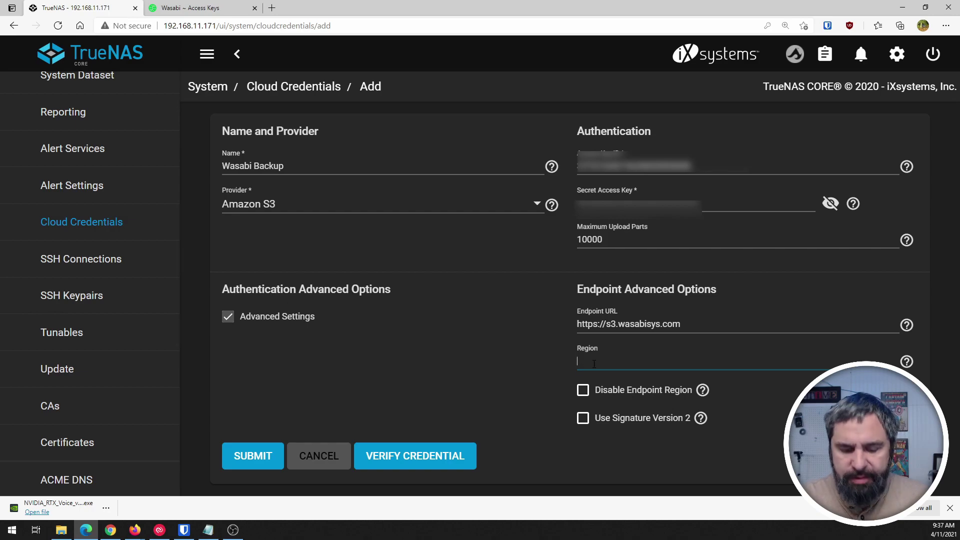
pyautogui.write('us-east')
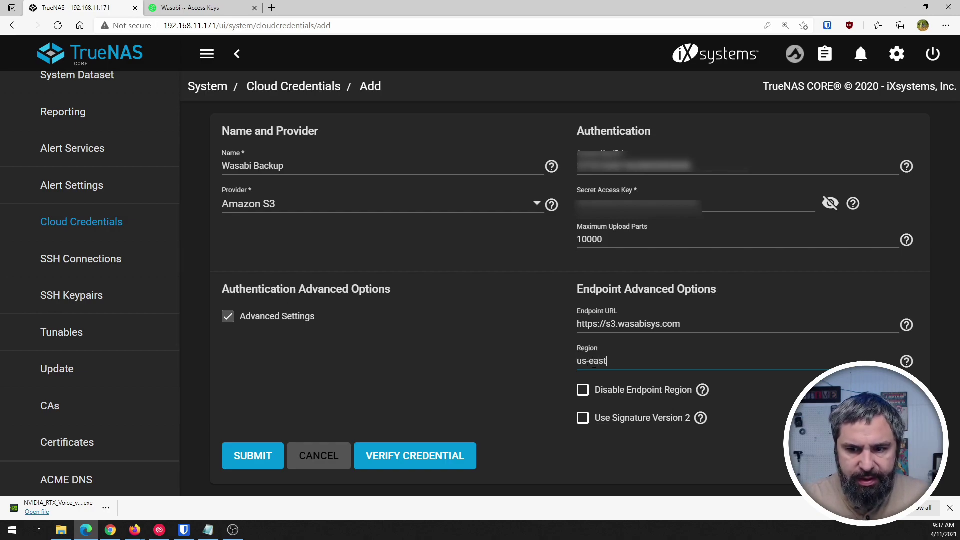
pyautogui.write('-1')
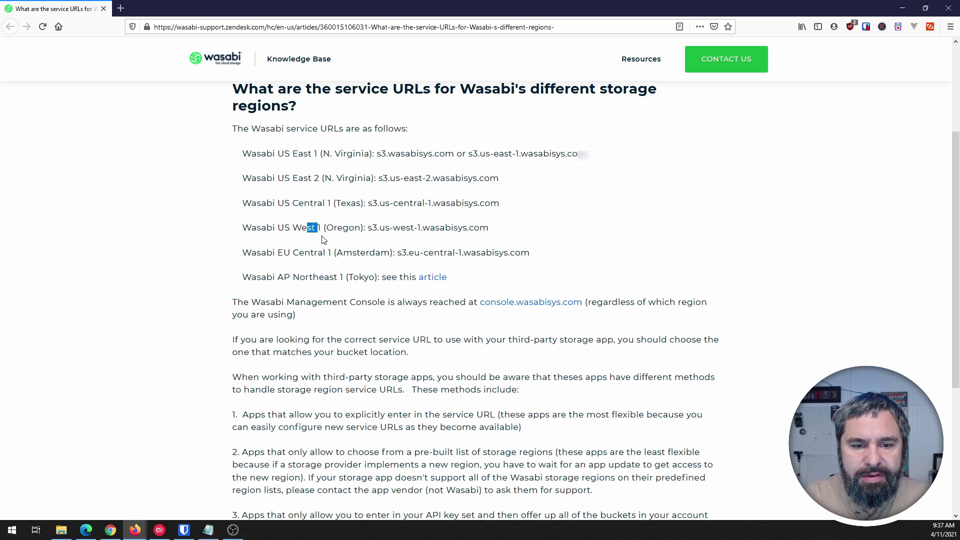
# Begin Wasabi's Create Bucket dialog from Buckets and view its Region dropdown options.
pyautogui.scroll(-5, 279, 290)
pyautogui.scroll(6, 501, 212)
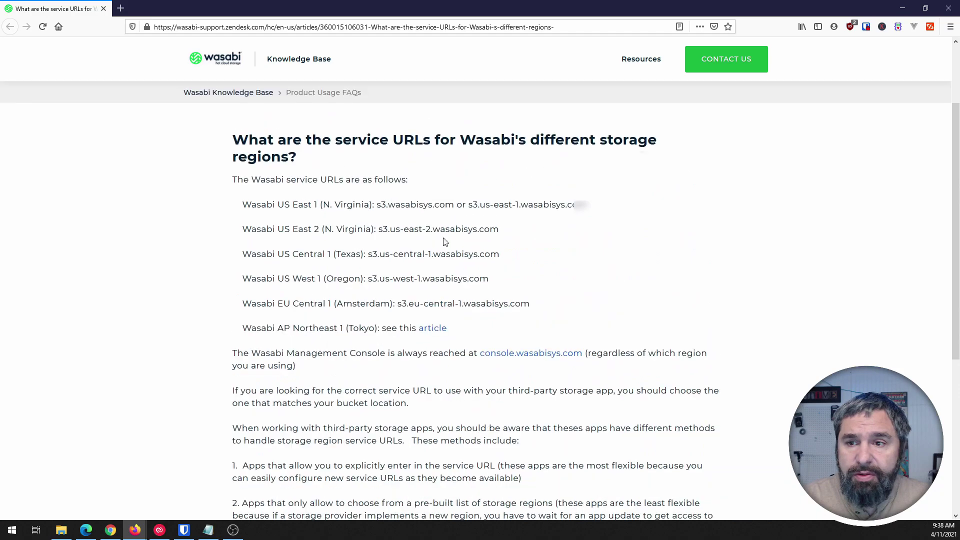
pyautogui.click(903, 8)
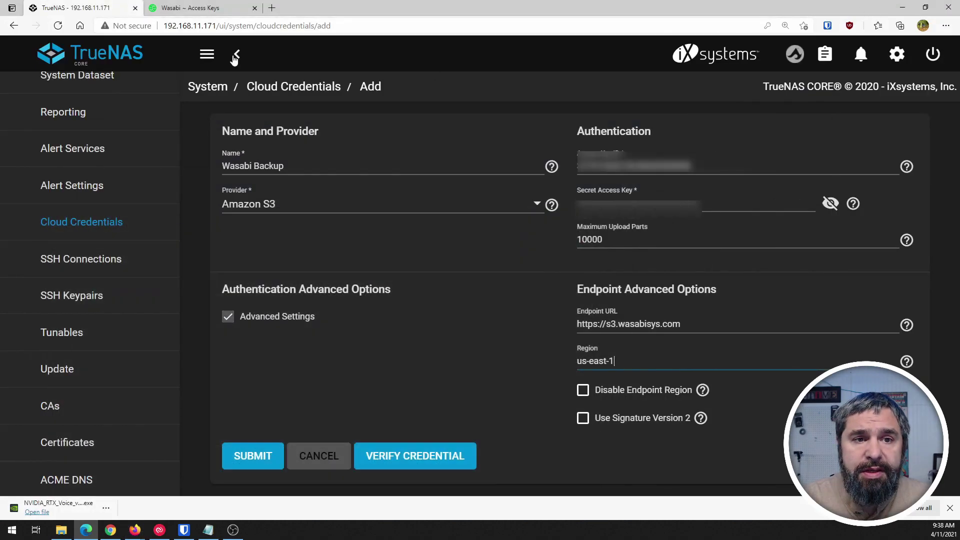
pyautogui.click(213, 9)
pyautogui.click(50, 132)
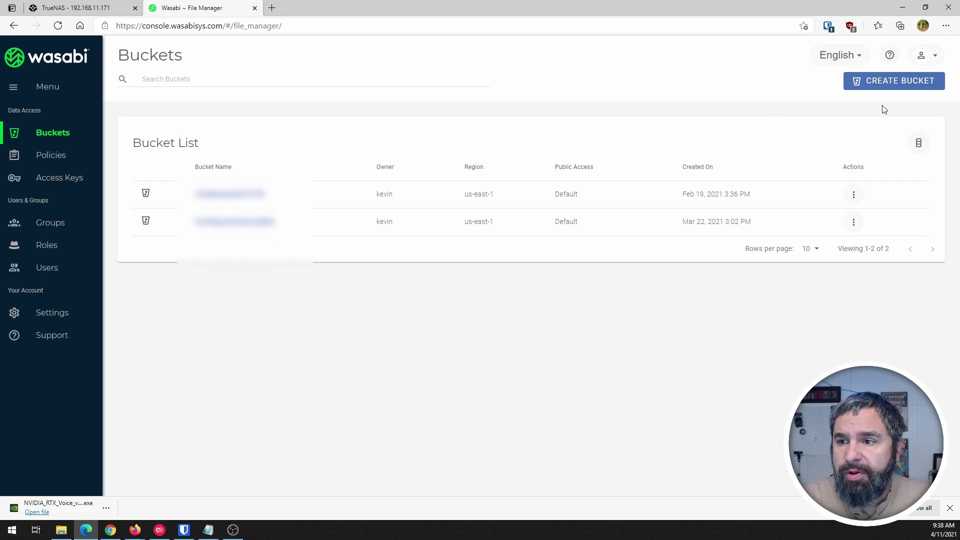
pyautogui.click(894, 81)
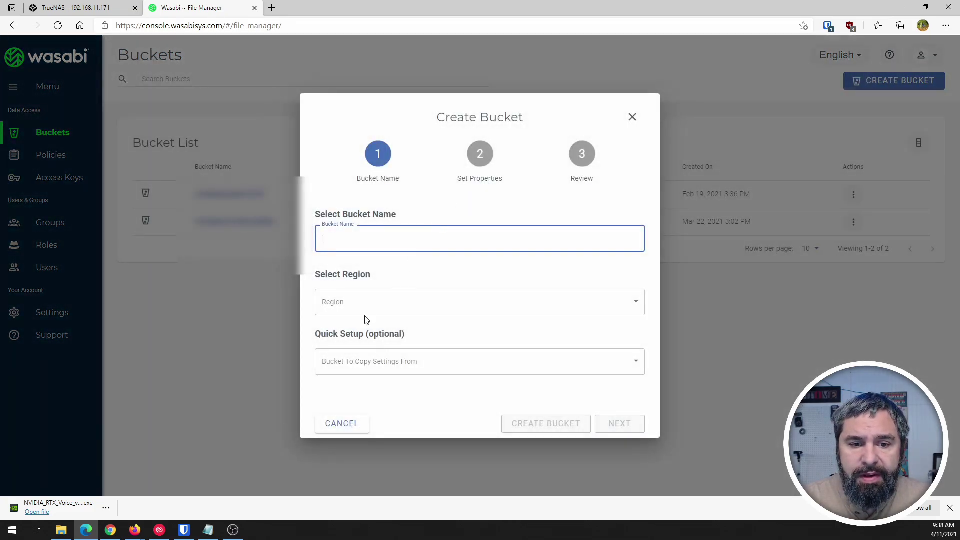
pyautogui.click(365, 314)
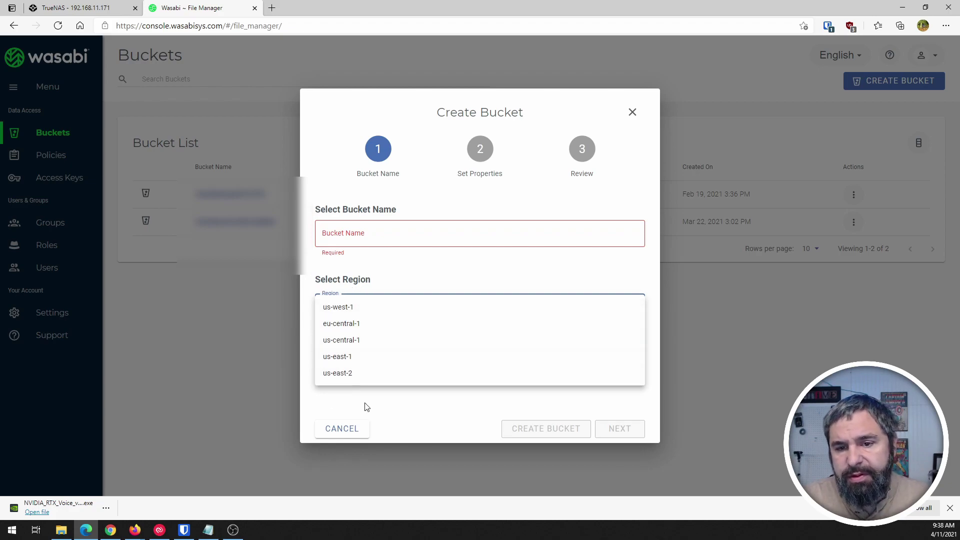
pyautogui.click(626, 113)
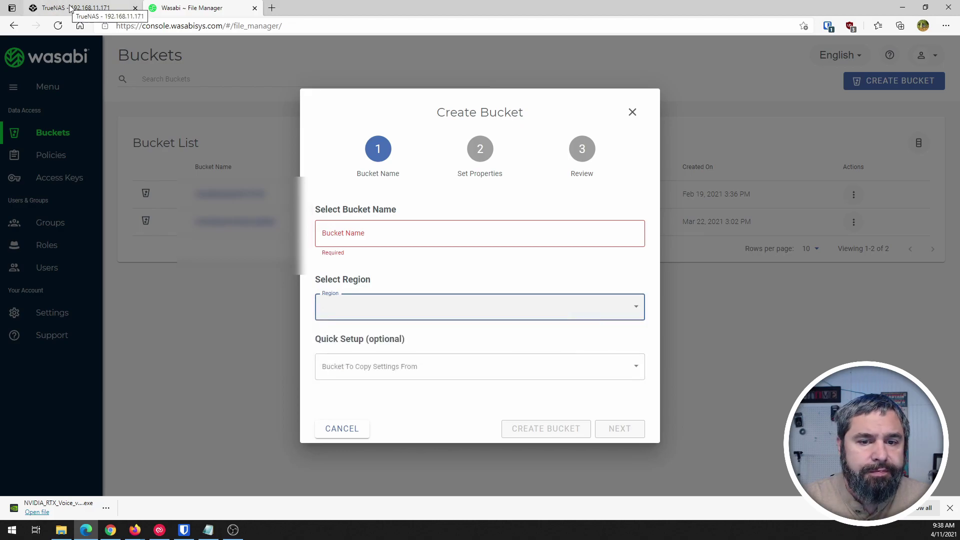
# Verify the Wasabi Backup credential in TrueNAS and close the Valid confirmation.
pyautogui.click(72, 9)
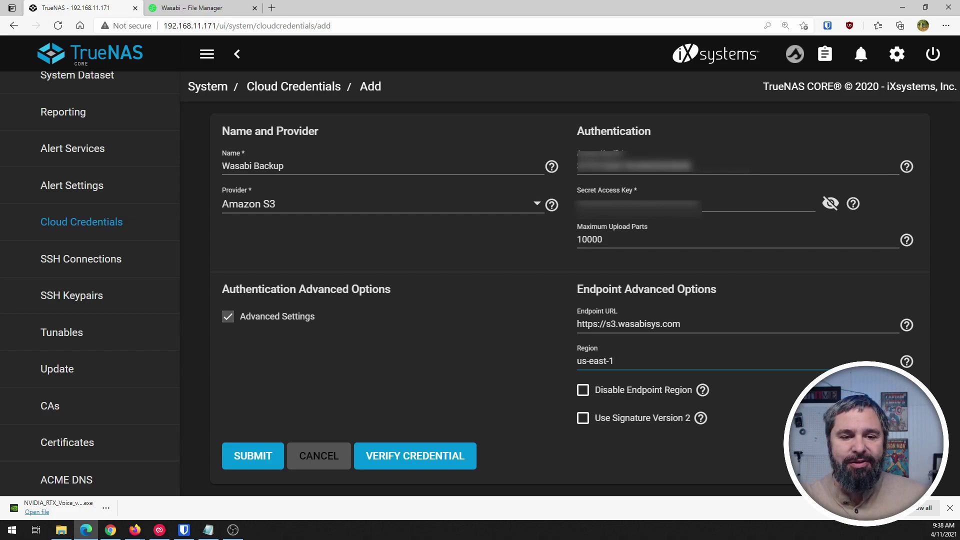
pyautogui.click(419, 454)
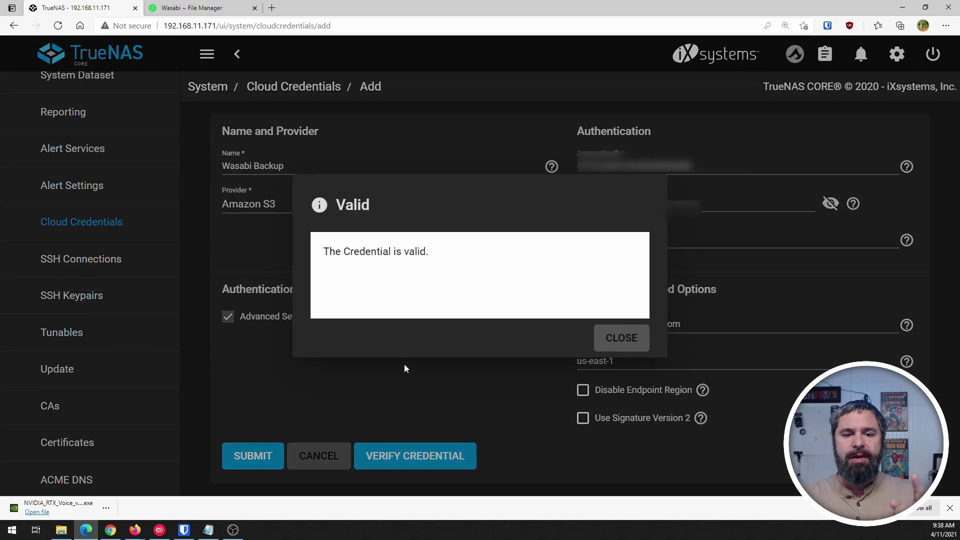
pyautogui.click(622, 338)
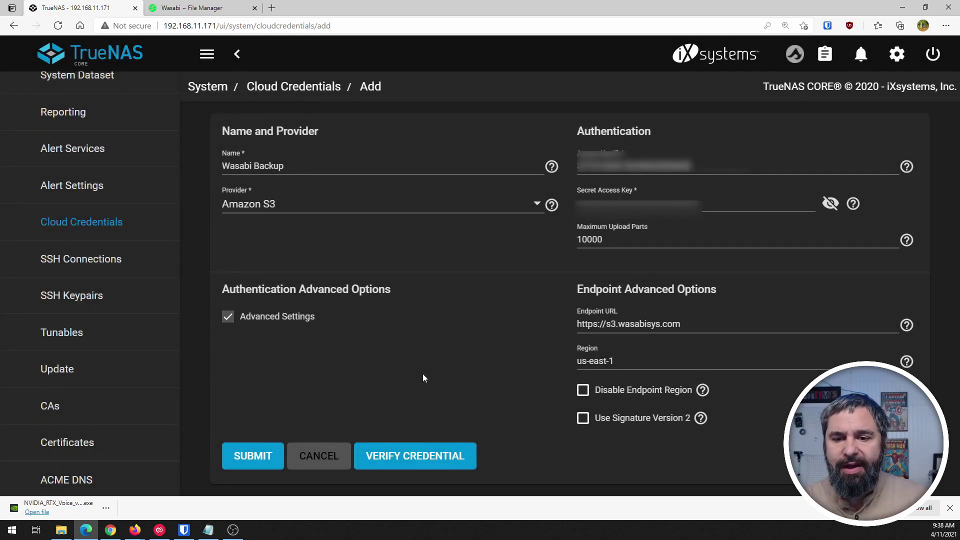
pyautogui.hotkey('alt', 'Tab')
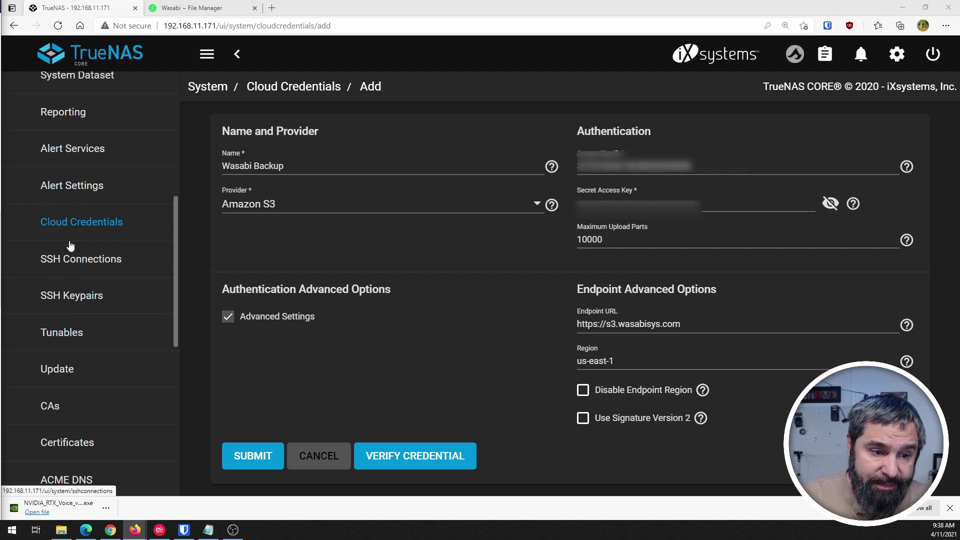
# Collapse System, go to Tasks > Cloud Sync Tasks, and start adding a new task.
pyautogui.scroll(8, 70, 245)
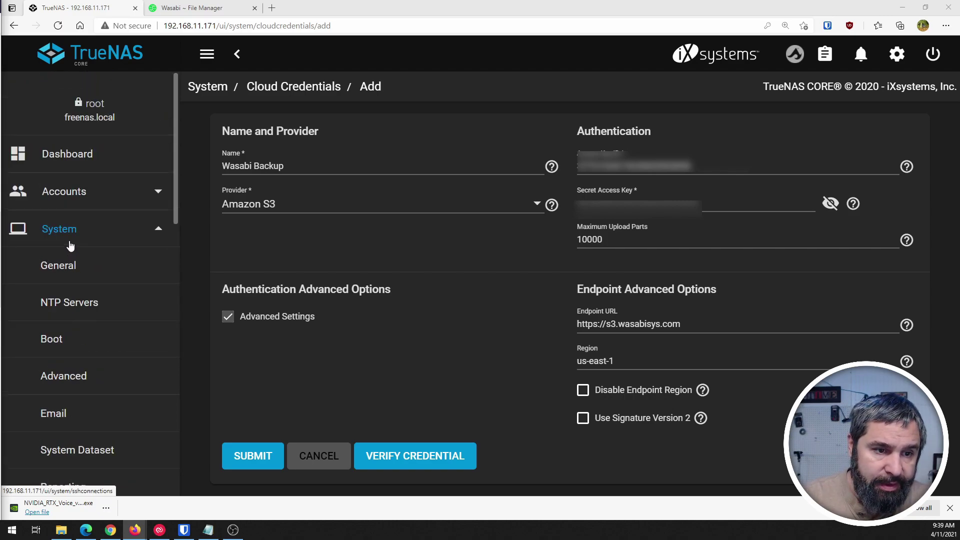
pyautogui.click(67, 230)
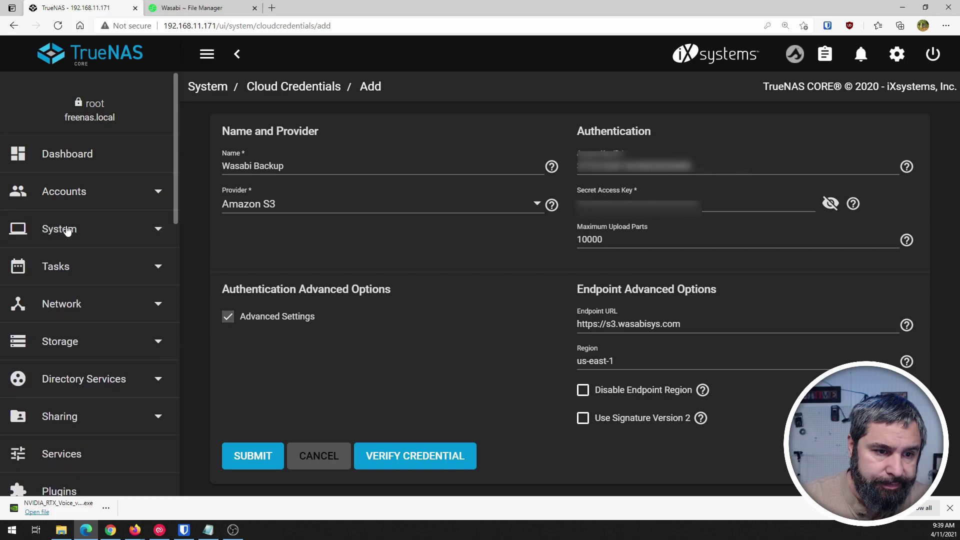
pyautogui.click(63, 270)
pyautogui.scroll(-3, 25, 268)
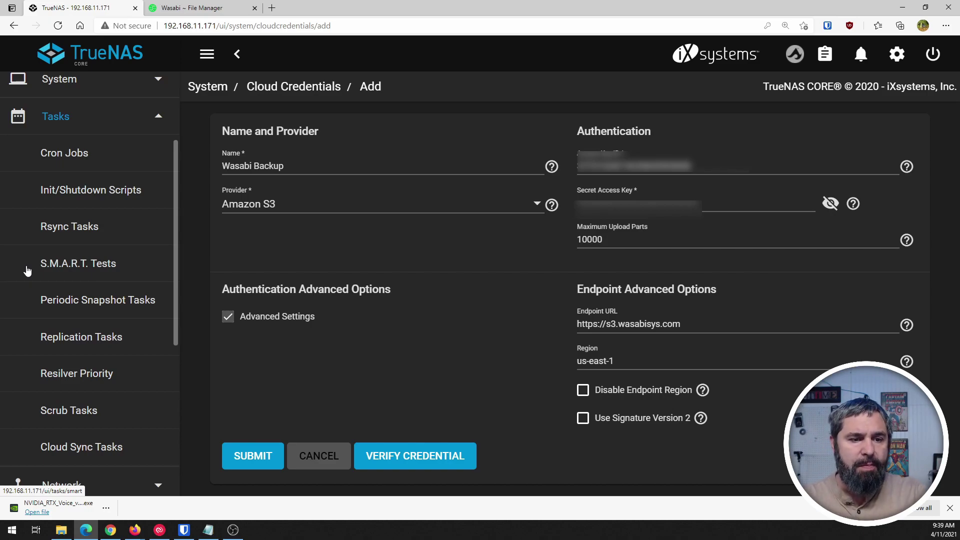
pyautogui.click(85, 448)
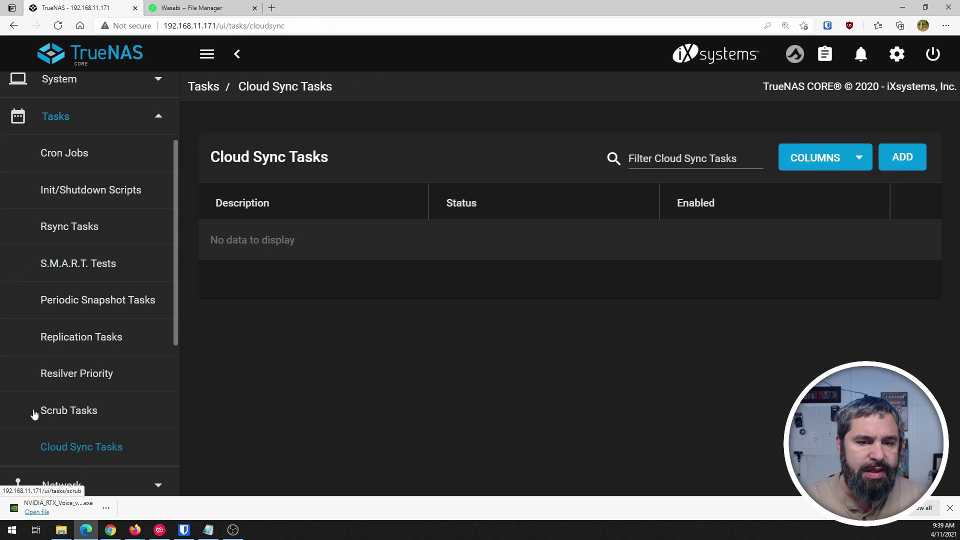
pyautogui.click(904, 158)
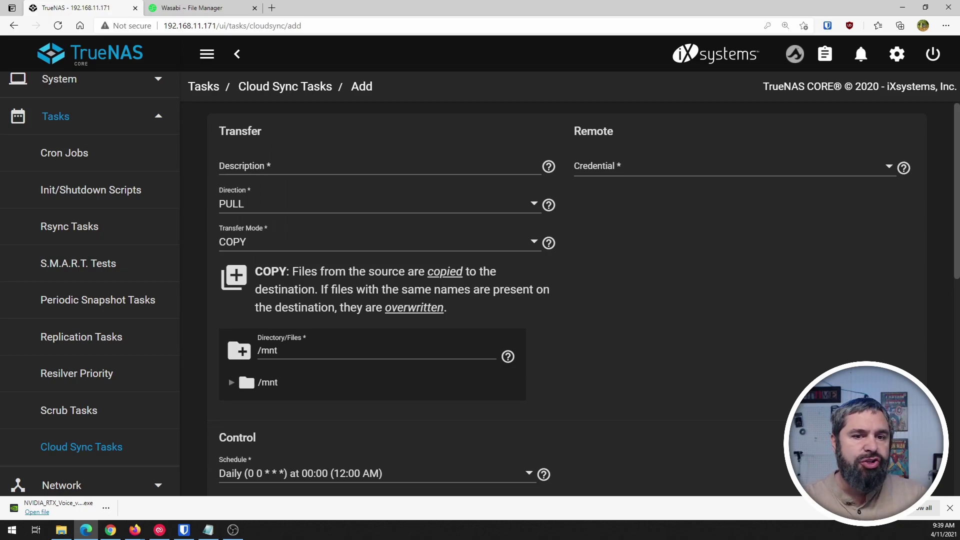
pyautogui.click(267, 165)
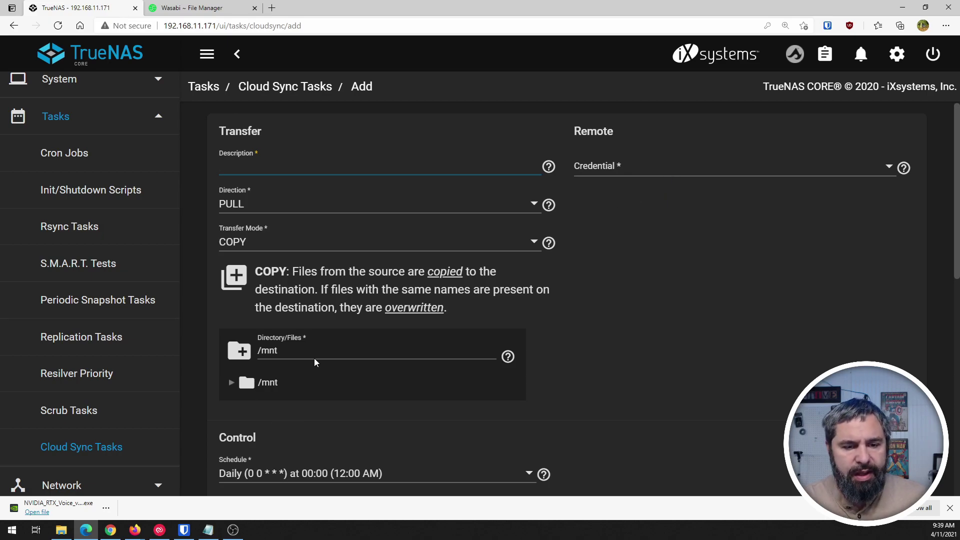
pyautogui.scroll(-2, 301, 394)
pyautogui.scroll(-7, 301, 394)
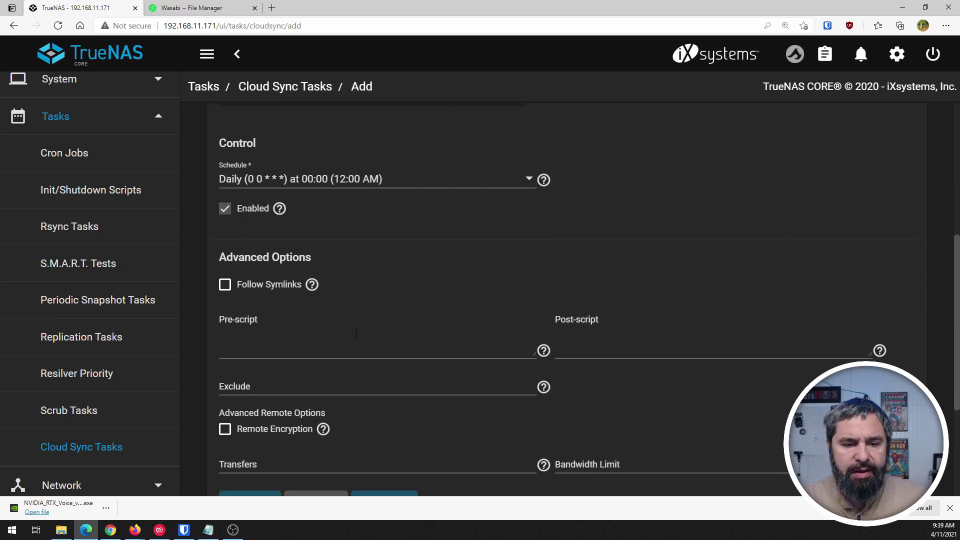
pyautogui.scroll(10, 370, 335)
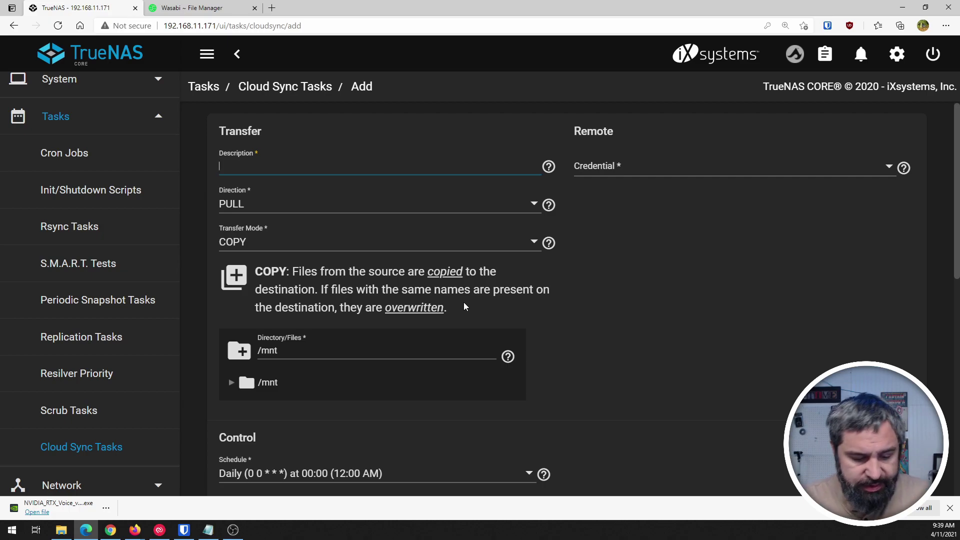
# Enter 'Wasabi Cloud Backup' as the description, set direction to PUSH, and keep COPY mode.
pyautogui.write('Wasa')
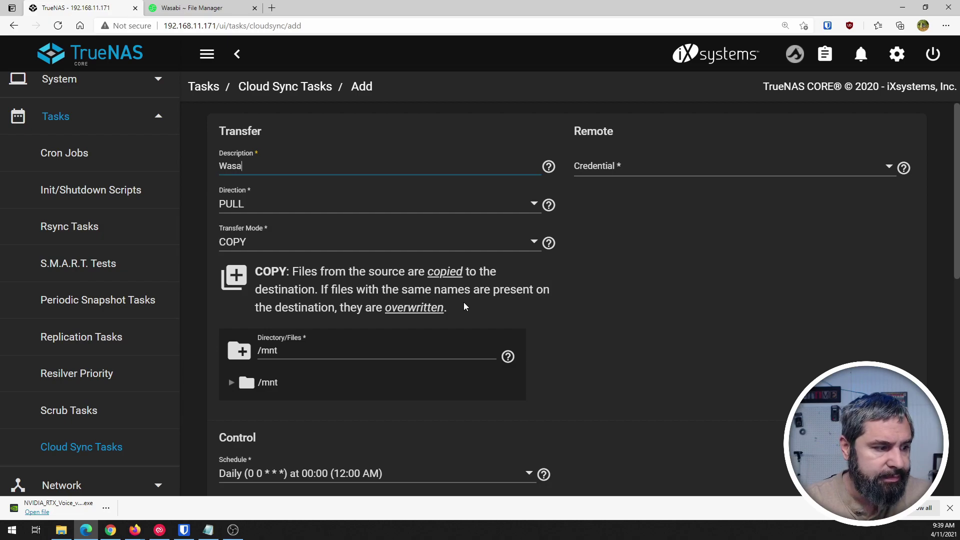
pyautogui.write('bi Cloud Backup')
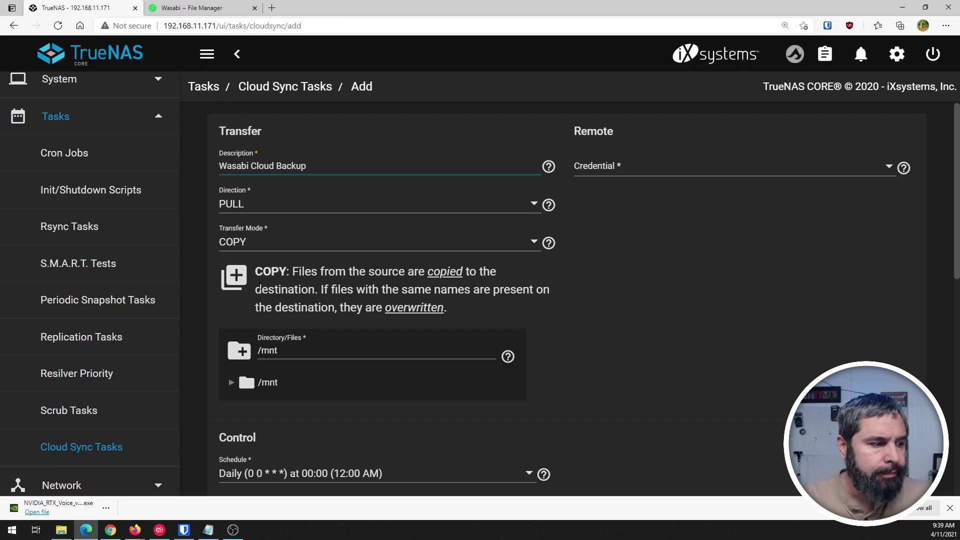
pyautogui.click(534, 206)
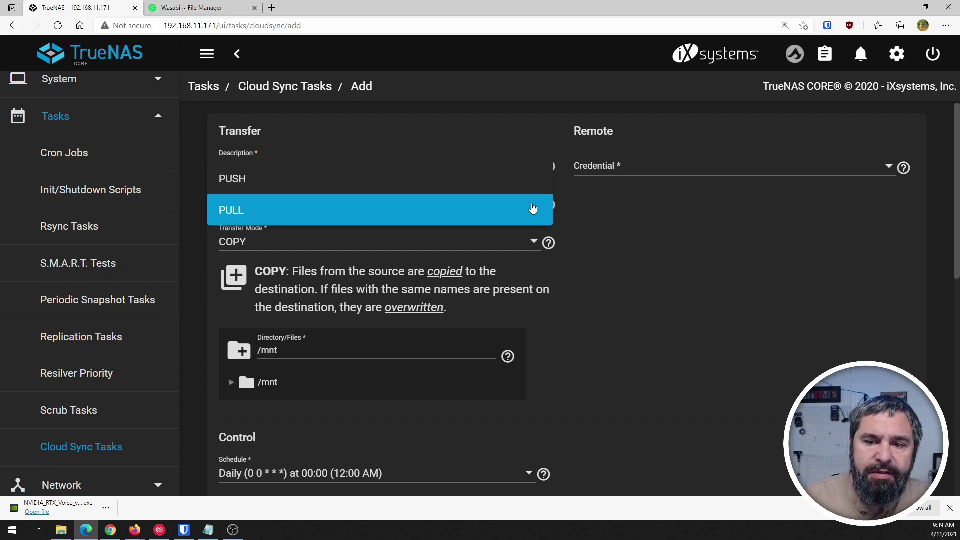
pyautogui.click(309, 186)
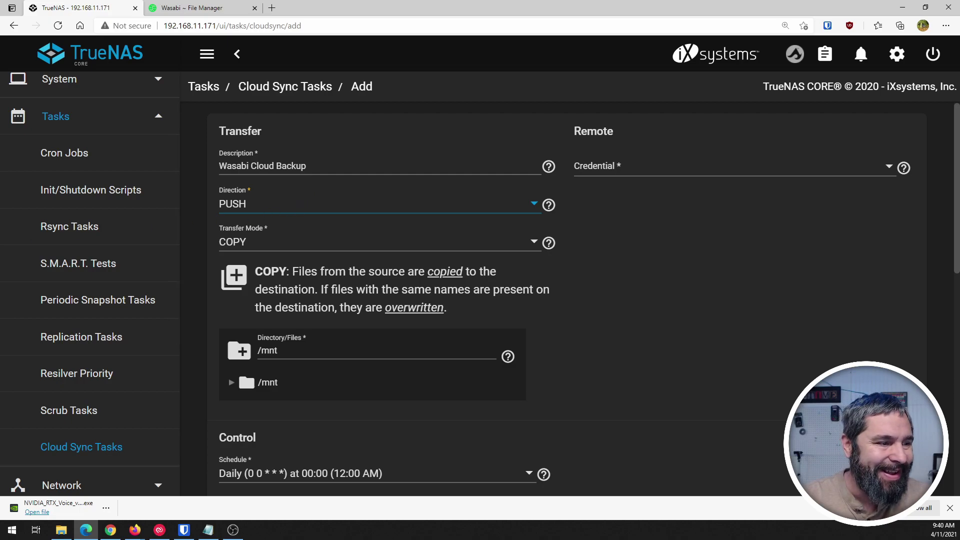
pyautogui.click(267, 242)
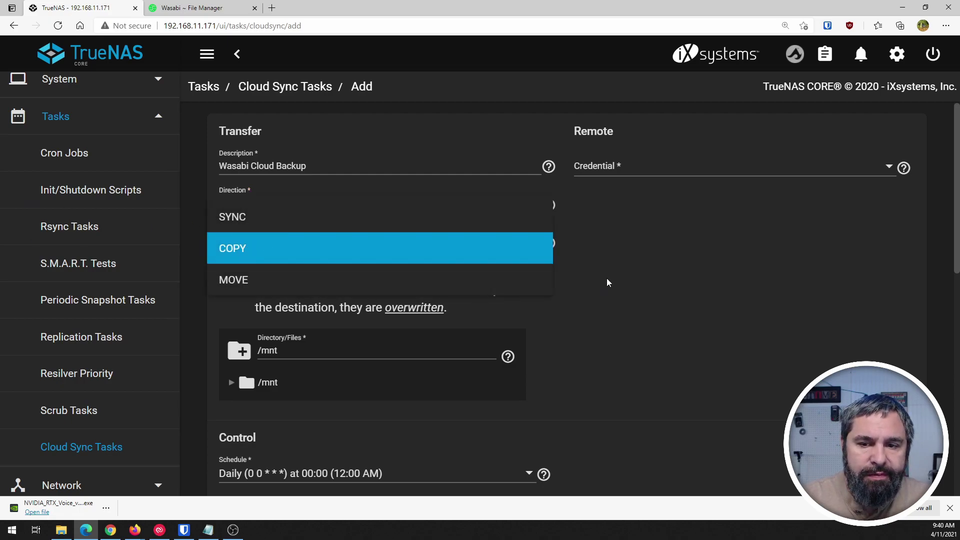
pyautogui.click(618, 261)
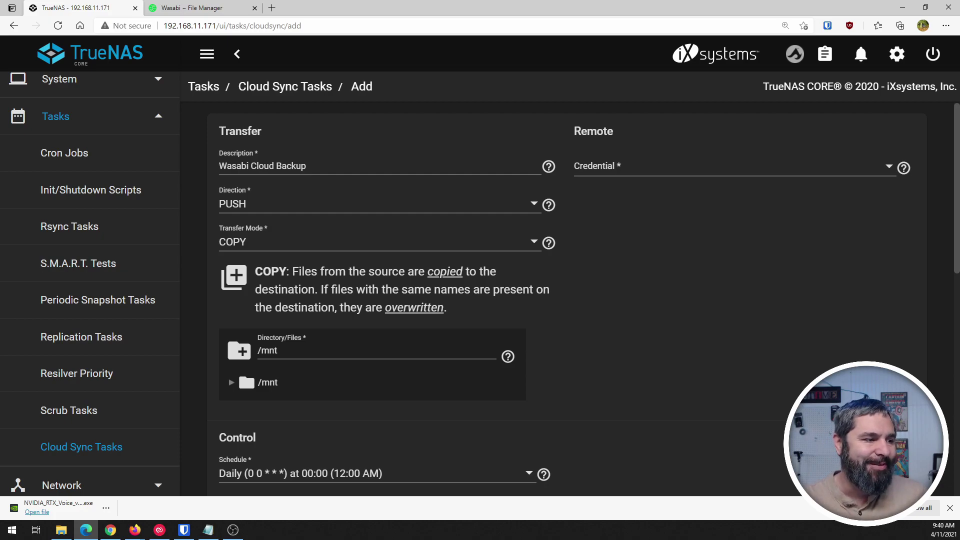
# Browse /mnt > tank in the folder tree and select stevensonmedia as the source directory.
pyautogui.scroll(-1, 194, 279)
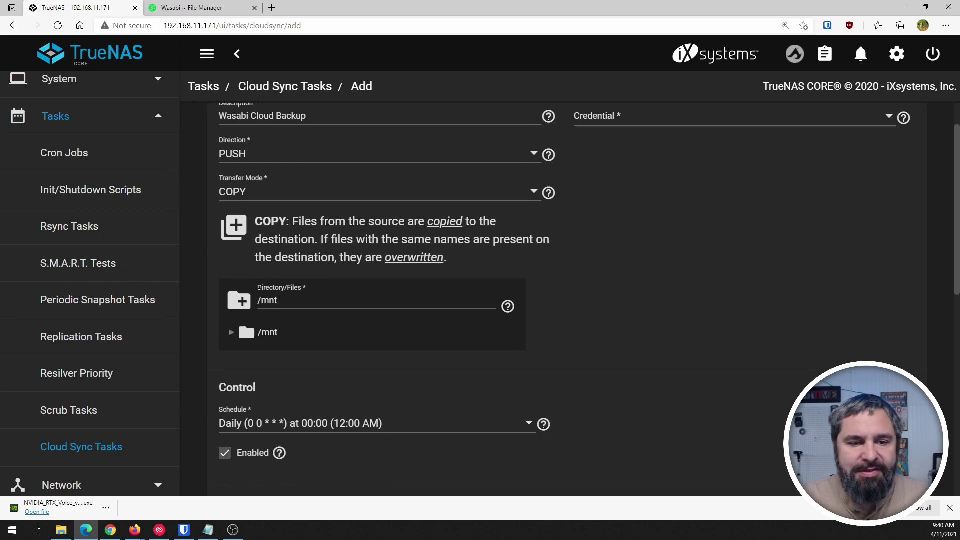
pyautogui.scroll(-1, 219, 252)
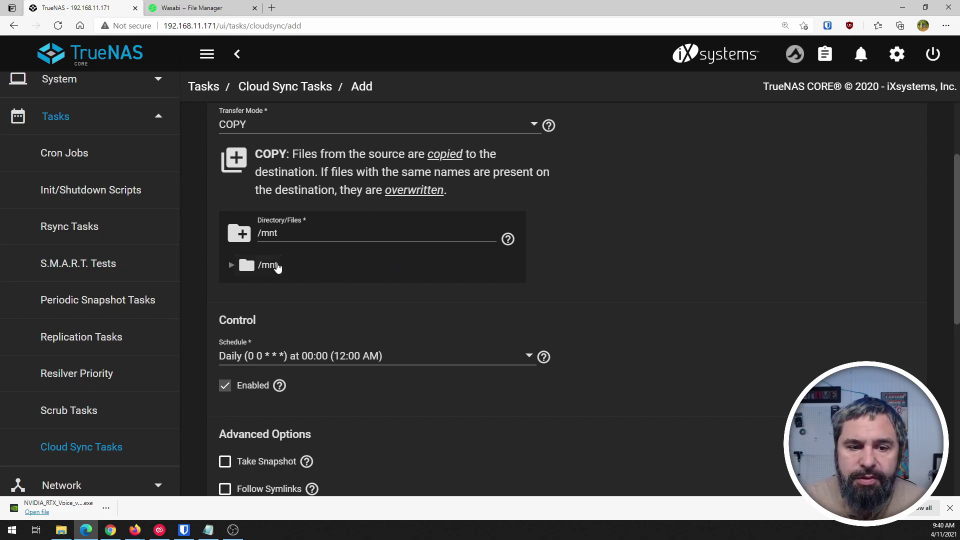
pyautogui.click(231, 267)
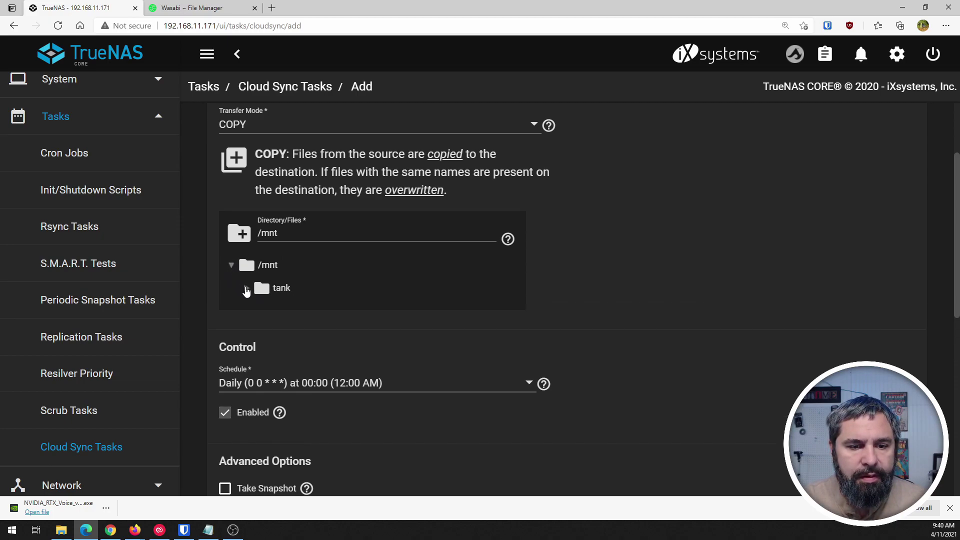
pyautogui.click(246, 288)
pyautogui.scroll(-1, 242, 350)
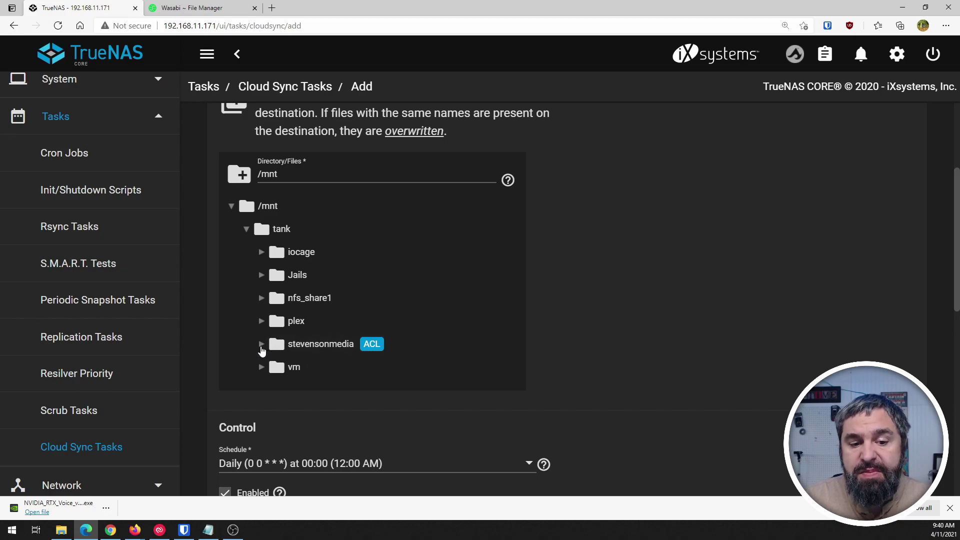
pyautogui.click(261, 345)
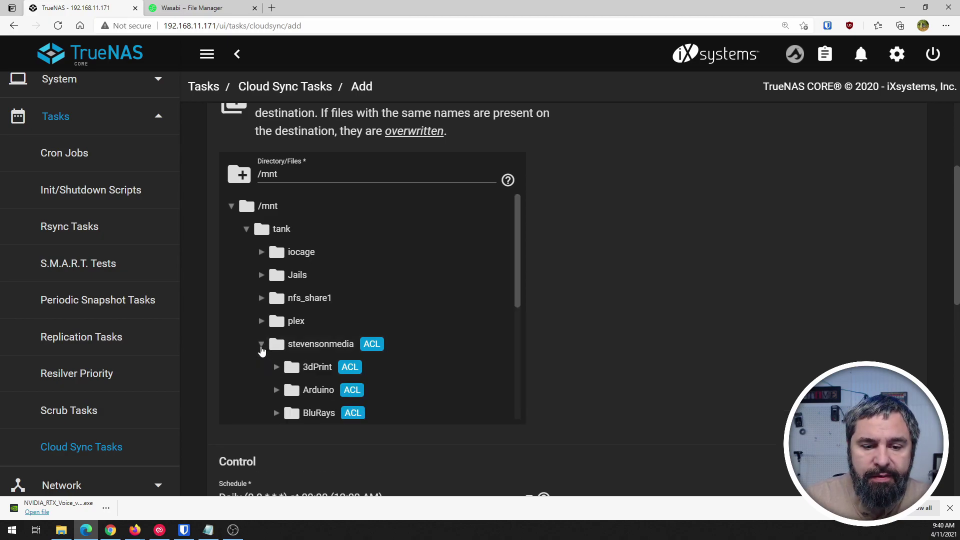
pyautogui.scroll(-2, 280, 350)
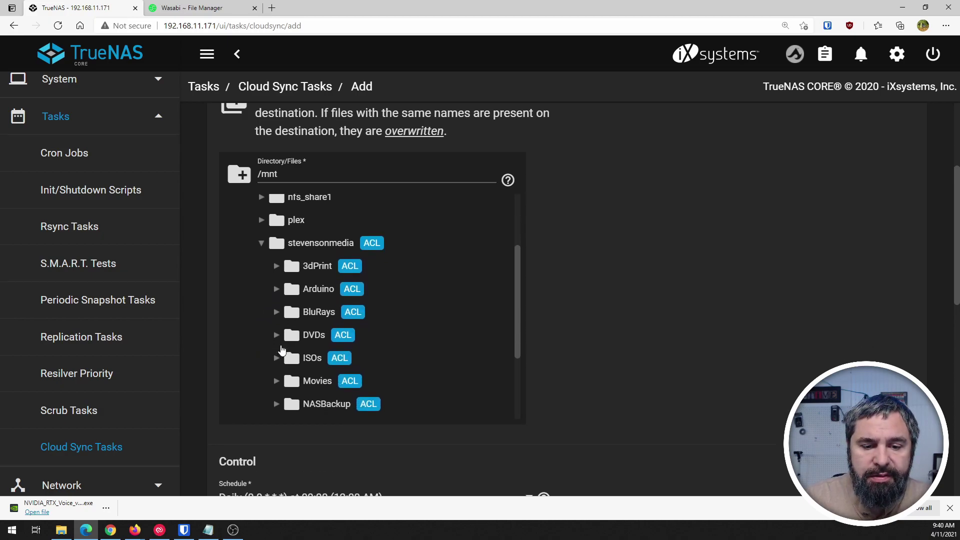
pyautogui.scroll(-3, 282, 350)
pyautogui.scroll(2, 282, 350)
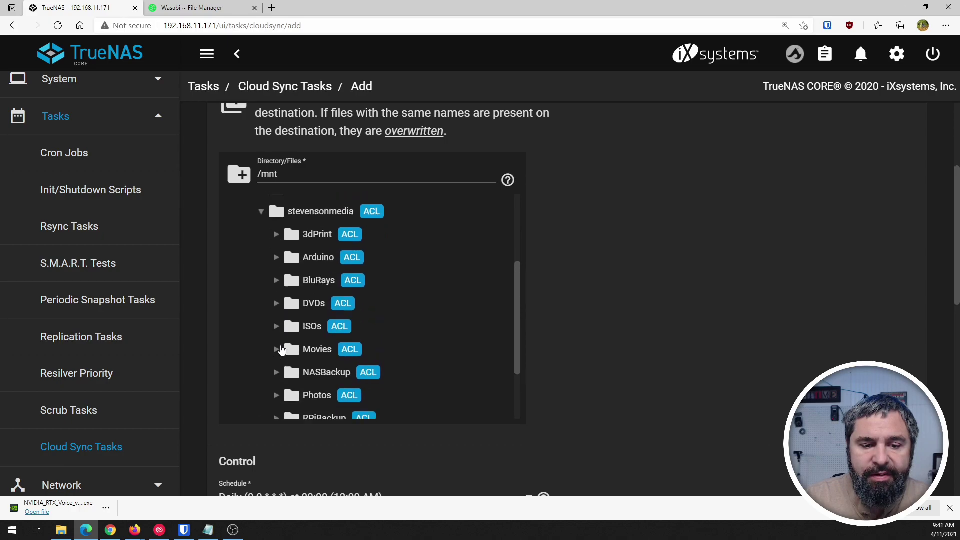
pyautogui.scroll(2, 282, 350)
pyautogui.click(262, 331)
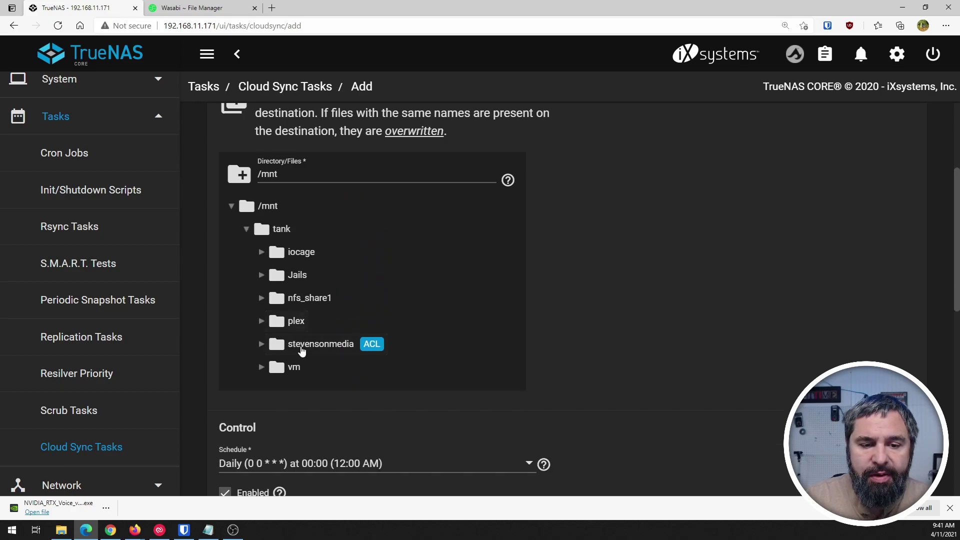
pyautogui.click(307, 350)
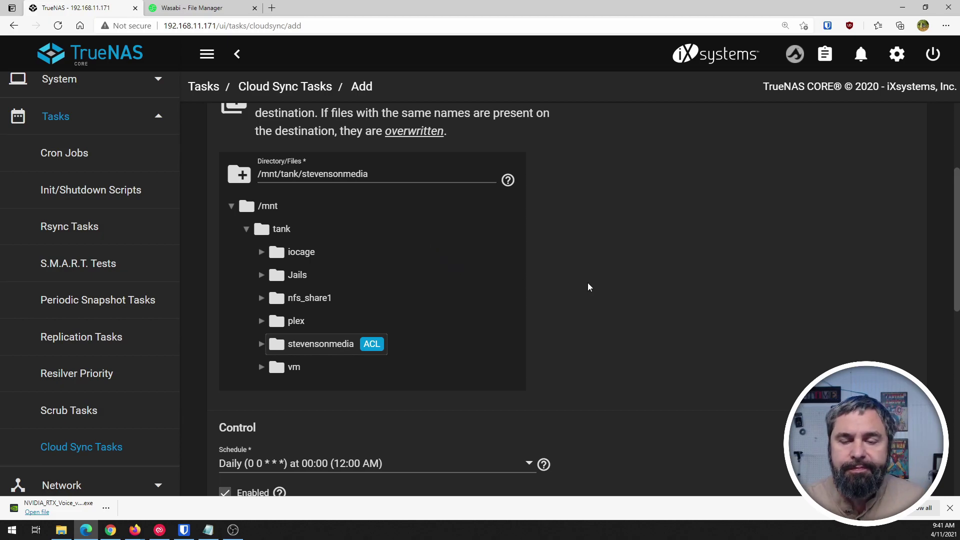
pyautogui.scroll(1, 274, 383)
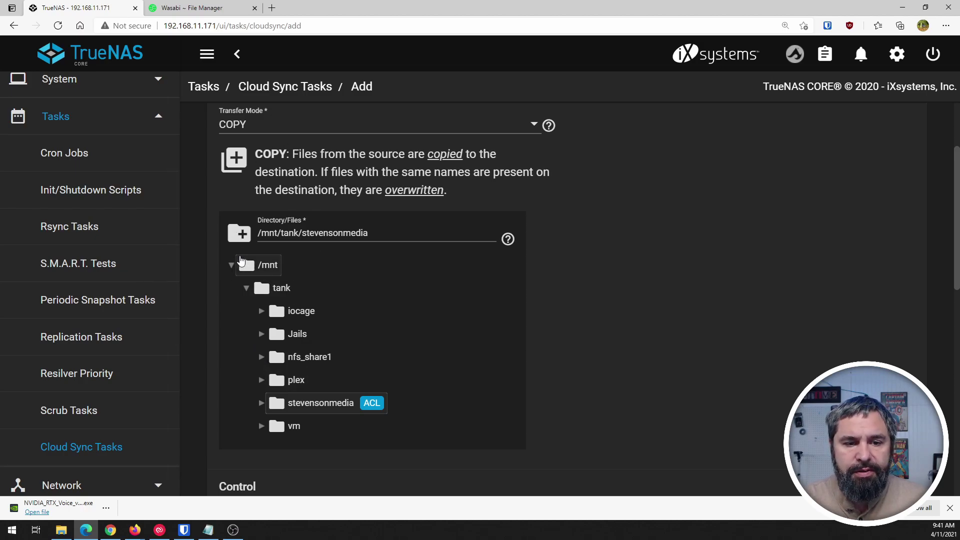
# Collapse the /mnt tree and toggle the tree view, keeping /mnt/tank/stevensonmedia selected.
pyautogui.click(229, 264)
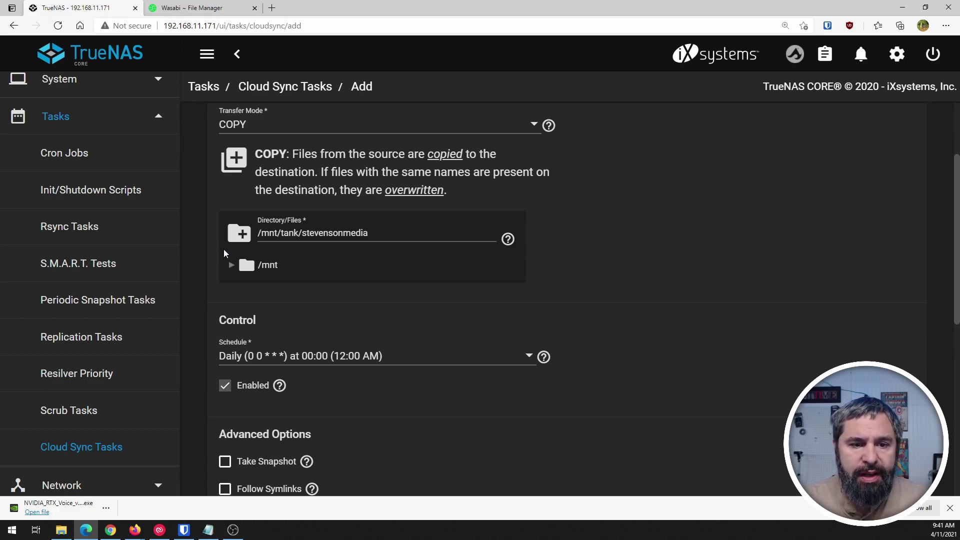
pyautogui.click(242, 240)
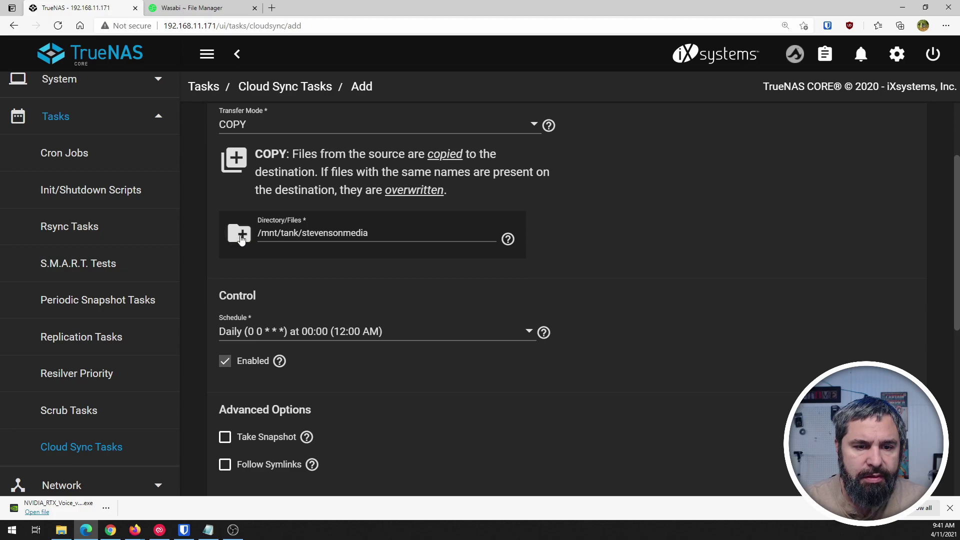
pyautogui.click(242, 239)
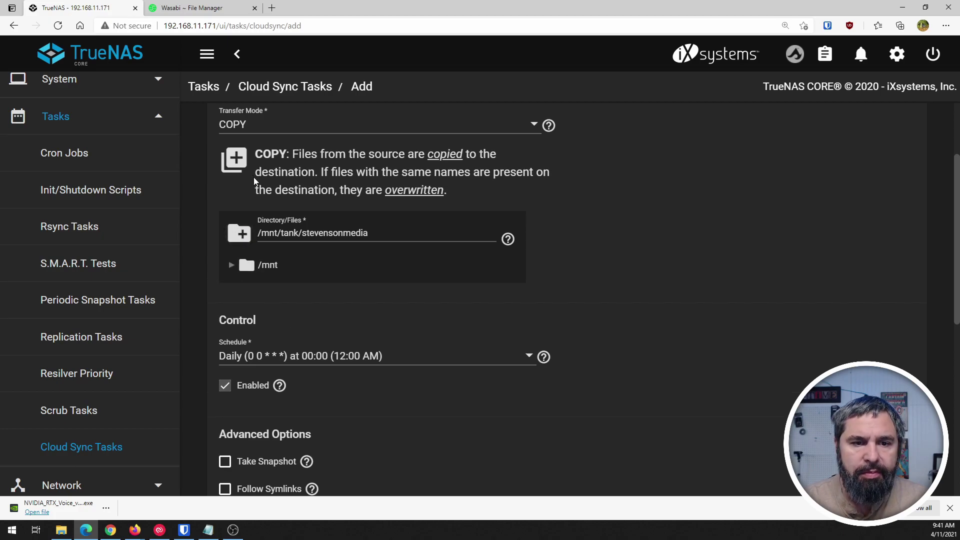
pyautogui.click(240, 238)
pyautogui.click(241, 238)
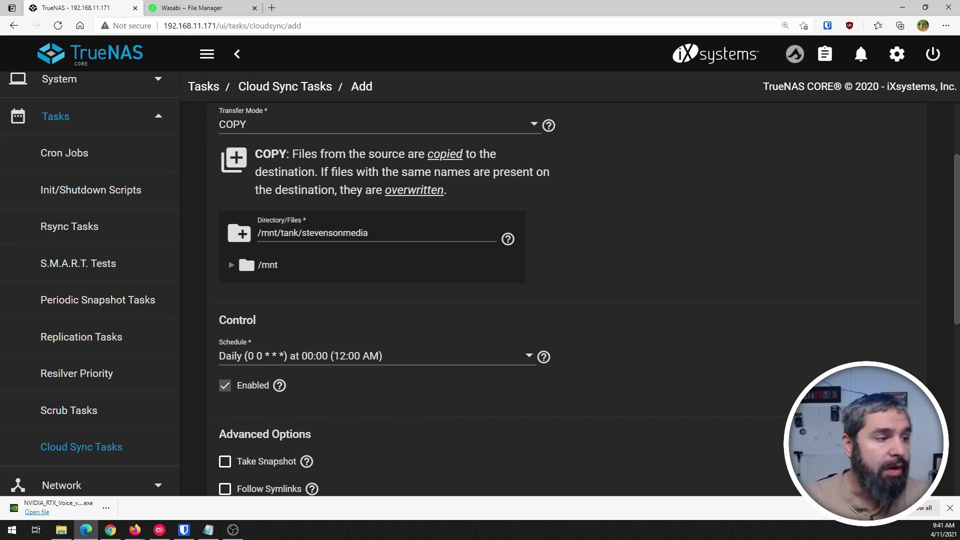
# Change the schedule preset from Daily to Monthly (0 0 1 * *).
pyautogui.scroll(-3, 388, 324)
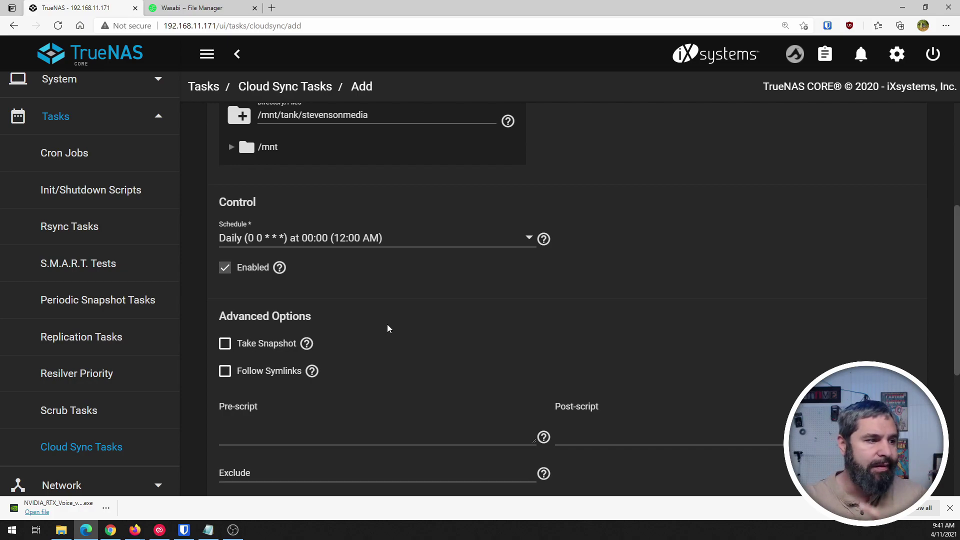
pyautogui.click(529, 240)
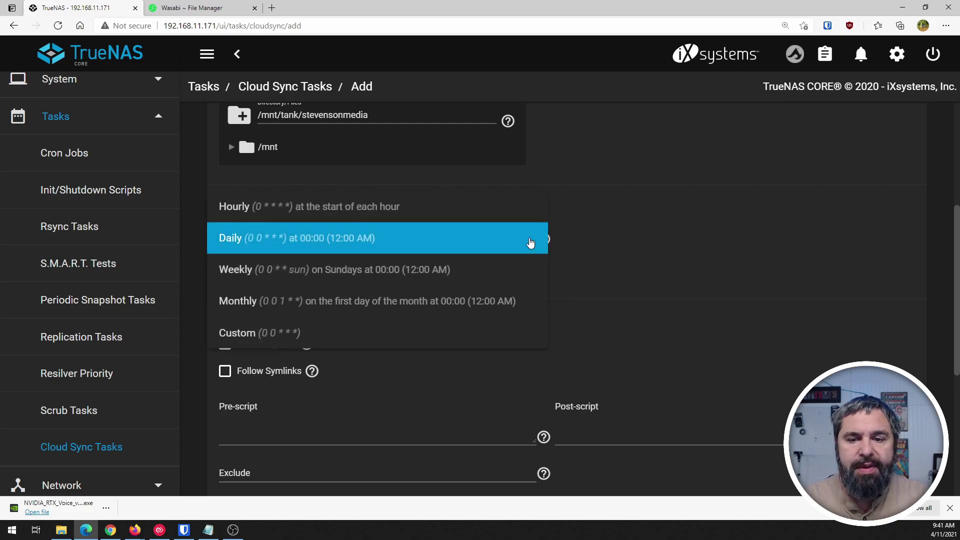
pyautogui.click(668, 216)
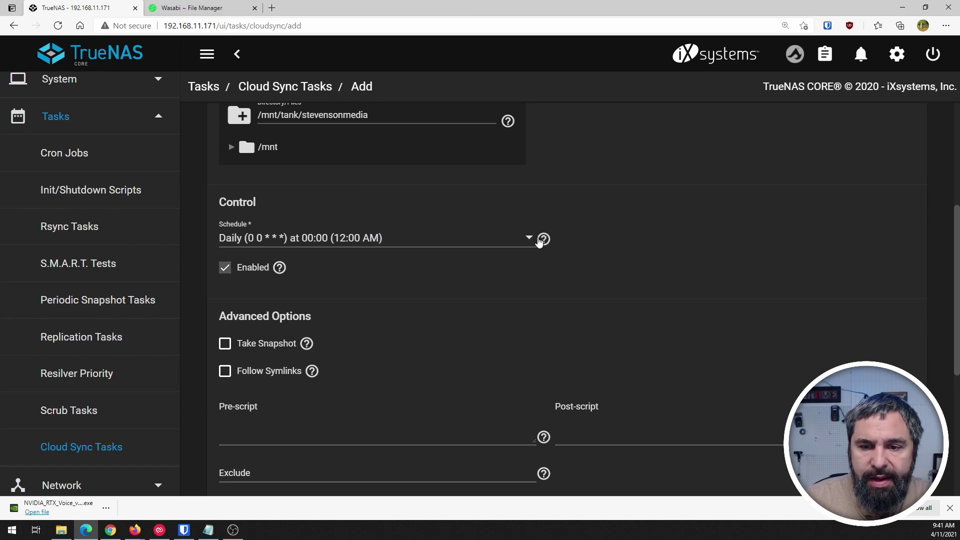
pyautogui.click(529, 239)
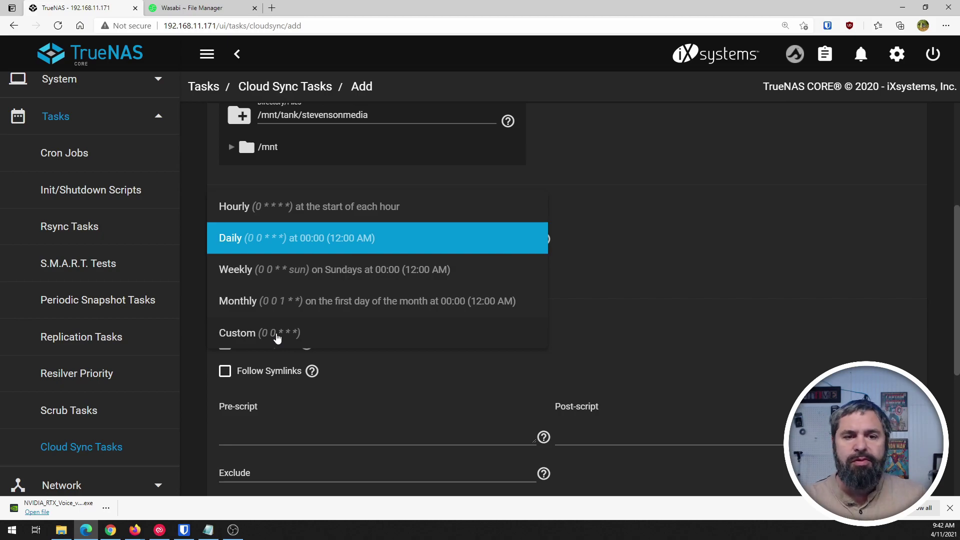
pyautogui.click(301, 300)
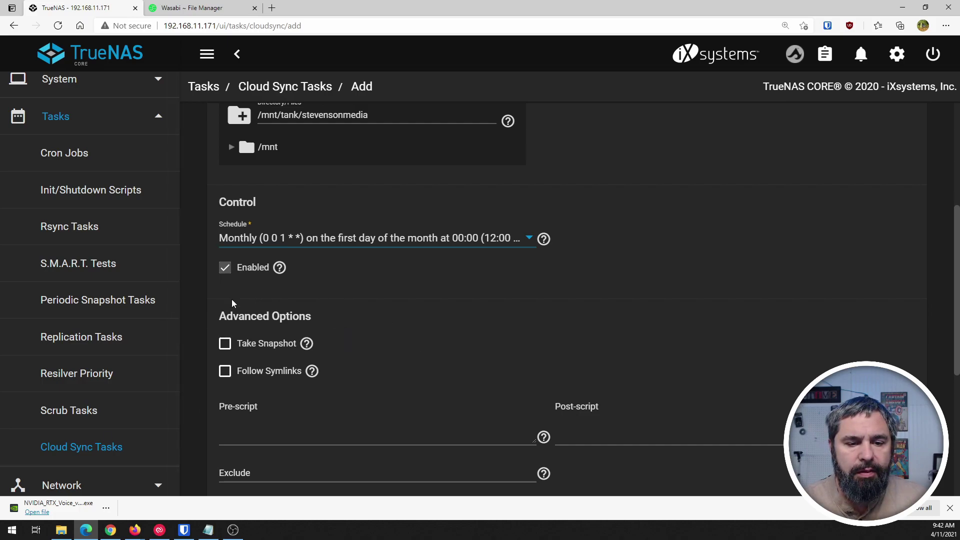
# Read the help popups for Take Snapshot and Follow Symlinks.
pyautogui.click(307, 344)
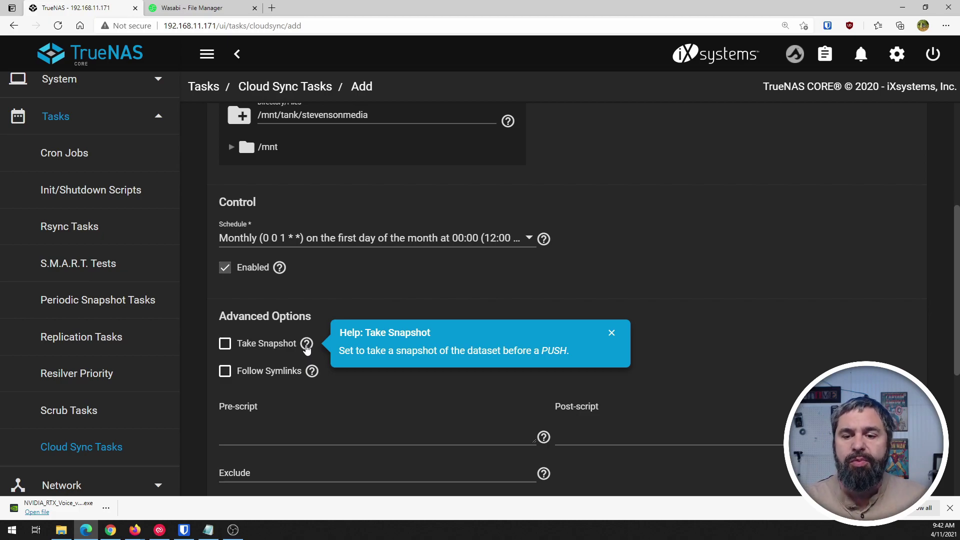
pyautogui.click(612, 332)
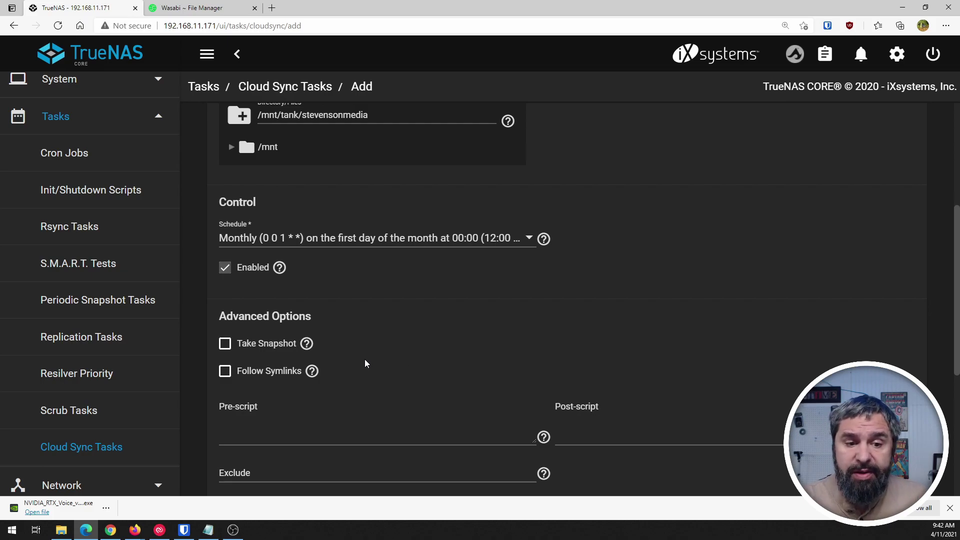
pyautogui.click(315, 372)
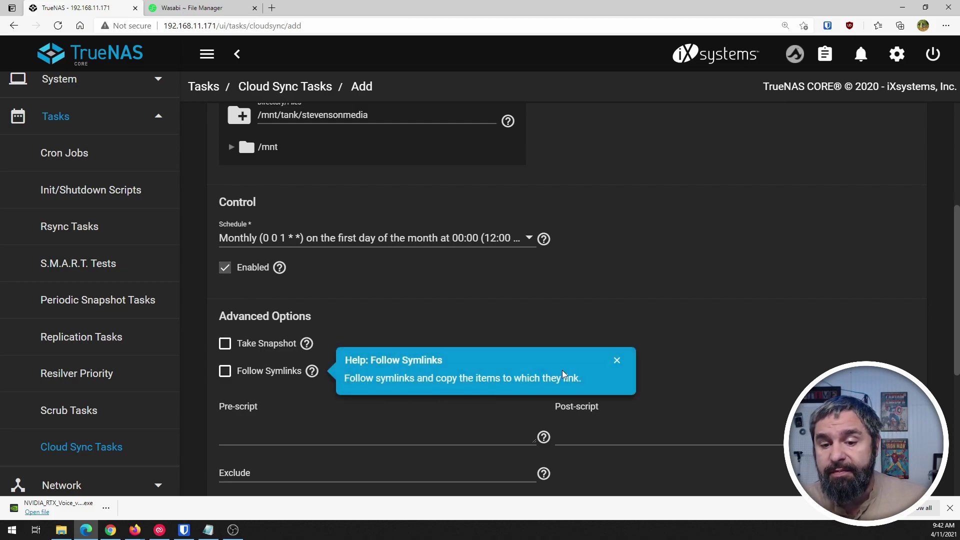
pyautogui.click(618, 360)
# Read the Schedule and Directory/Files help, then close the browser's download bar.
pyautogui.click(544, 240)
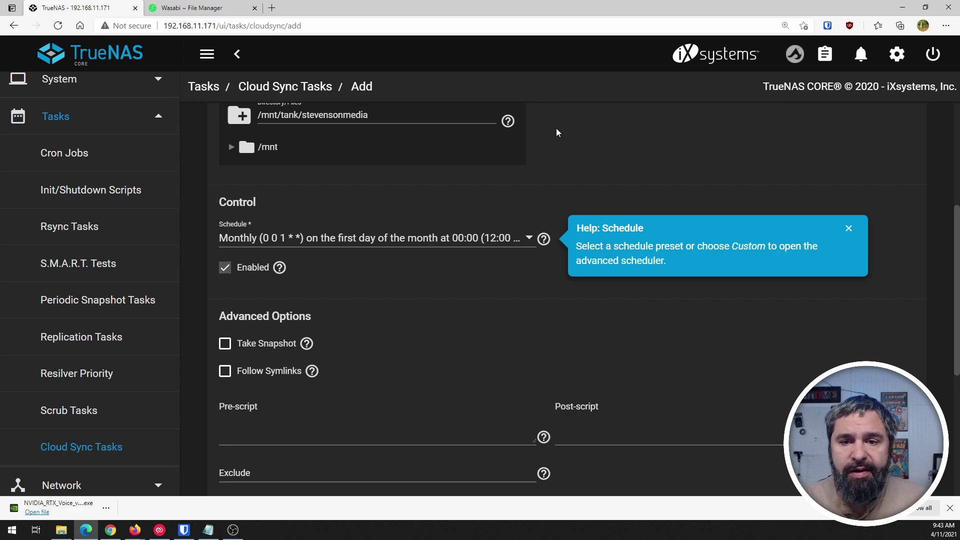
pyautogui.click(509, 122)
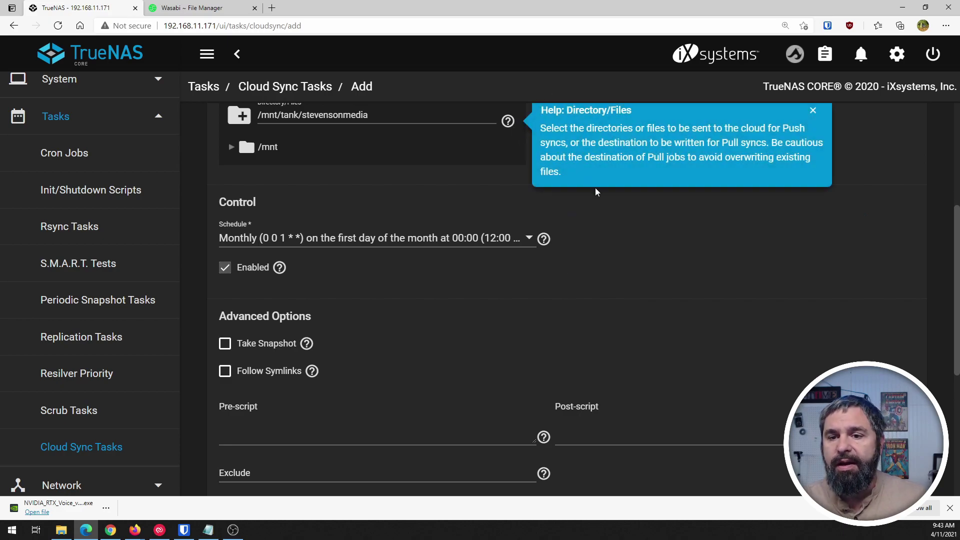
pyautogui.click(813, 111)
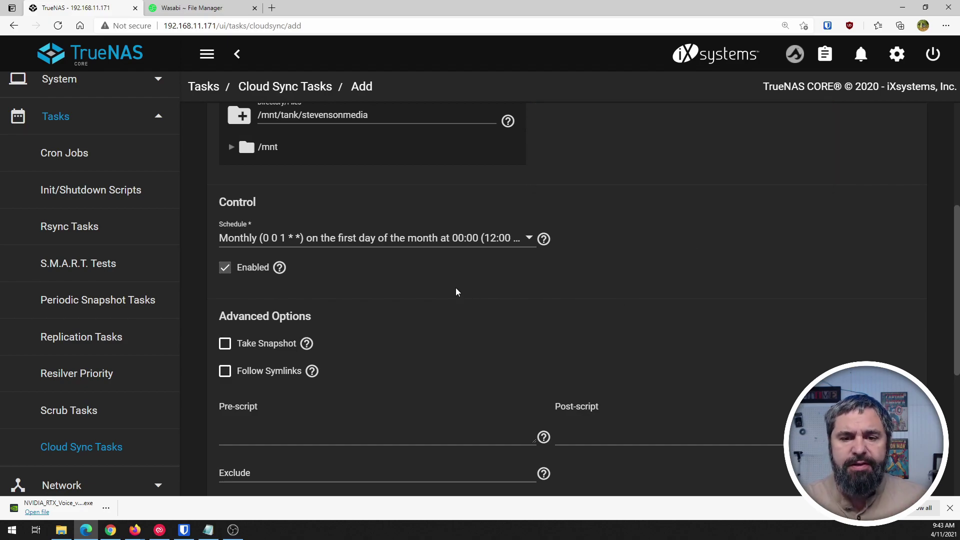
pyautogui.click(950, 508)
pyautogui.scroll(-1, 376, 305)
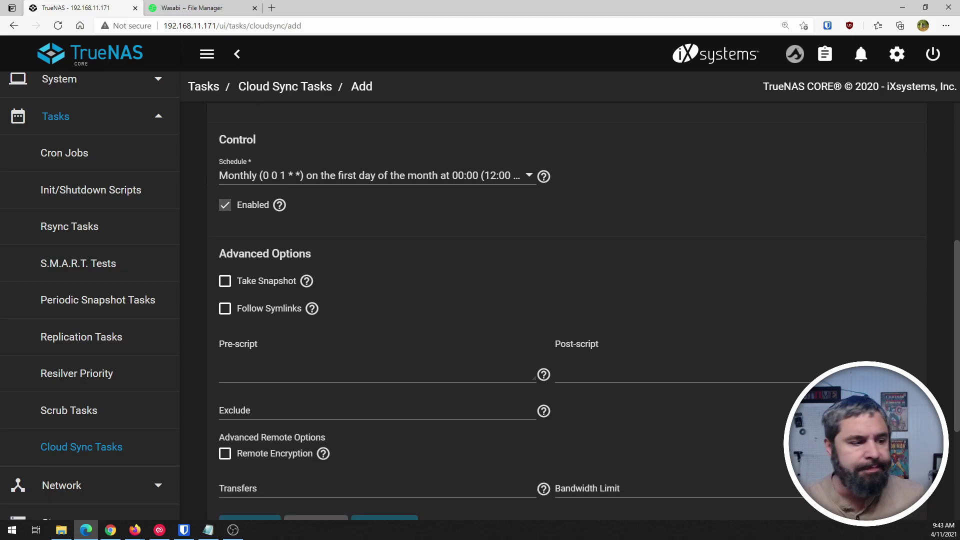
pyautogui.scroll(-1, 359, 368)
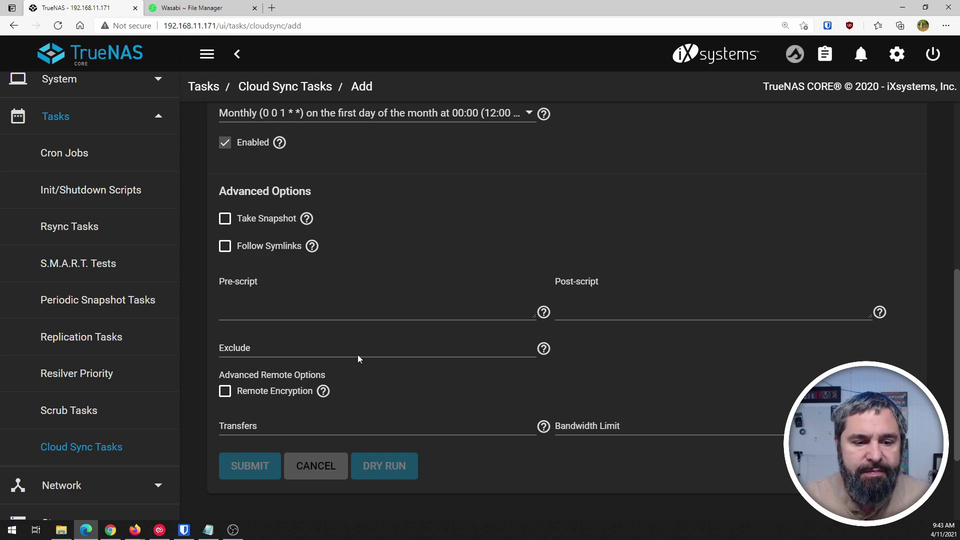
pyautogui.scroll(-2, 358, 357)
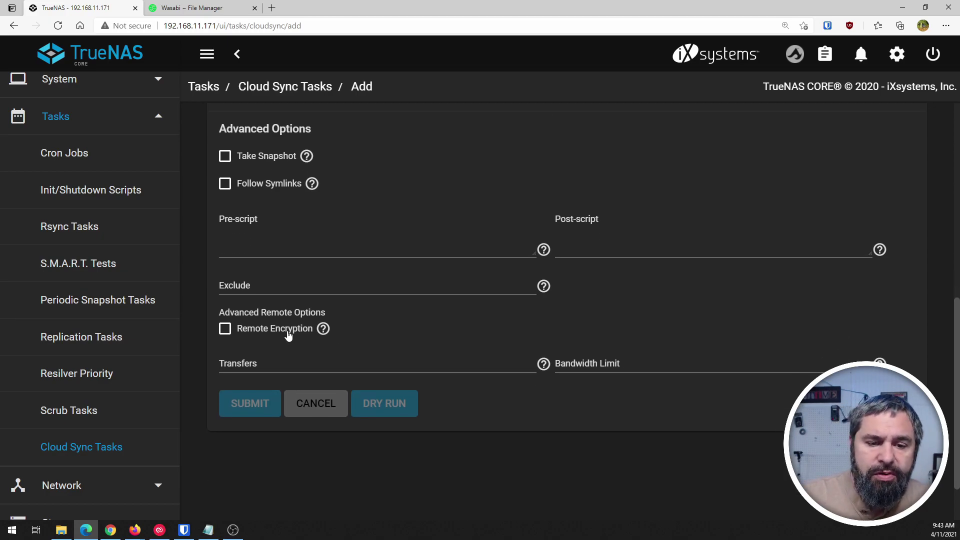
pyautogui.click(323, 329)
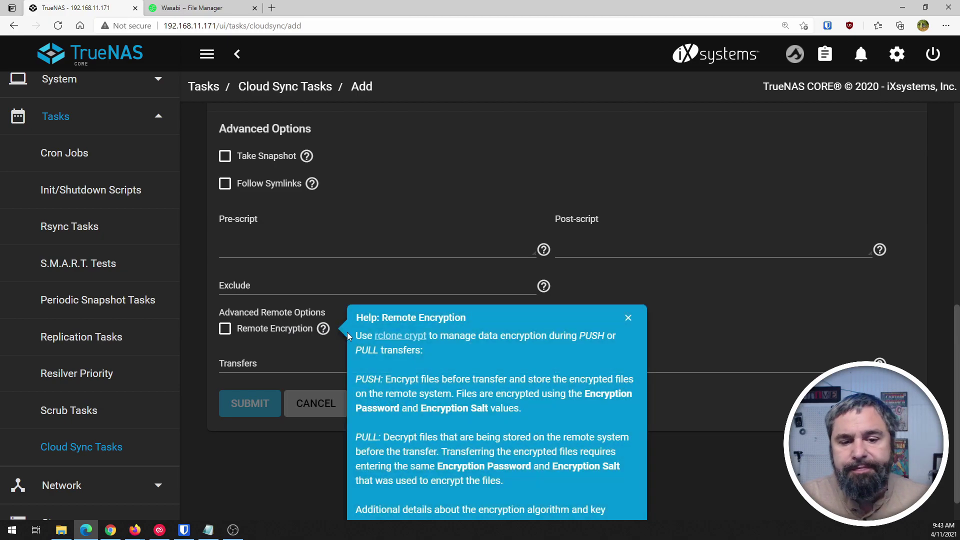
pyautogui.scroll(-1, 358, 350)
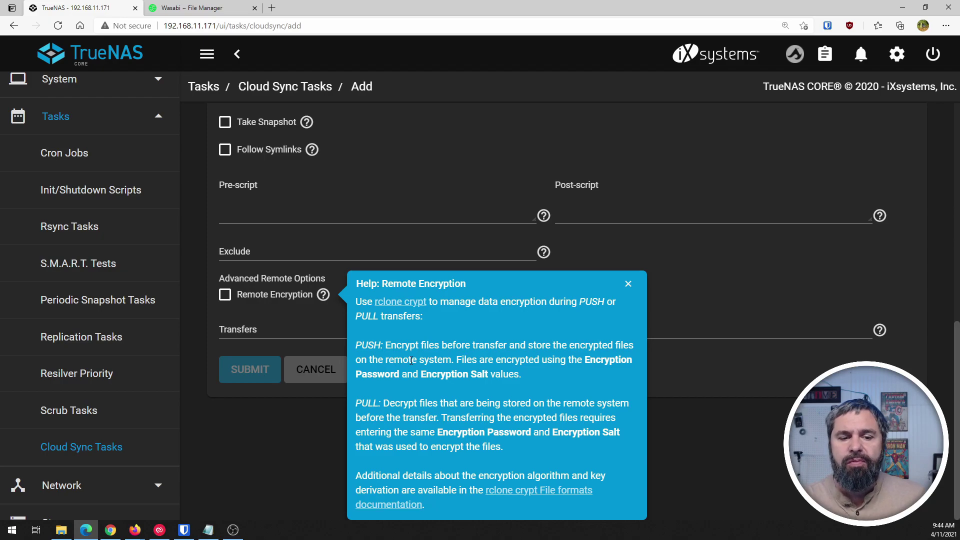
pyautogui.scroll(9, 395, 350)
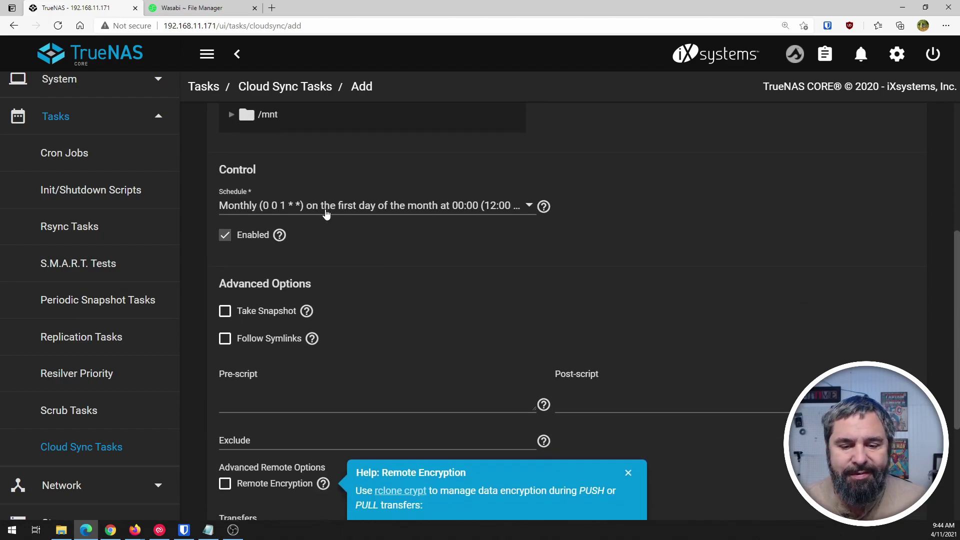
pyautogui.scroll(-3, 326, 213)
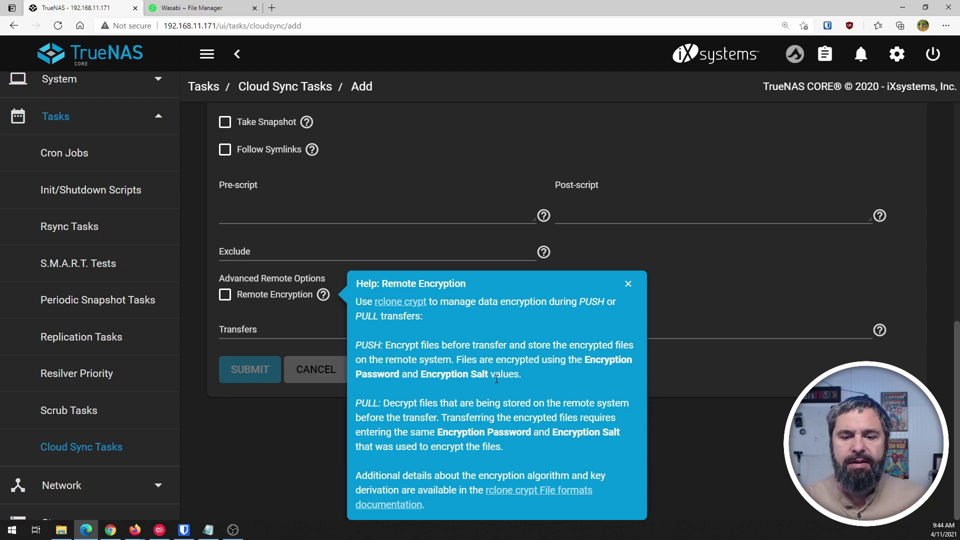
pyautogui.click(629, 284)
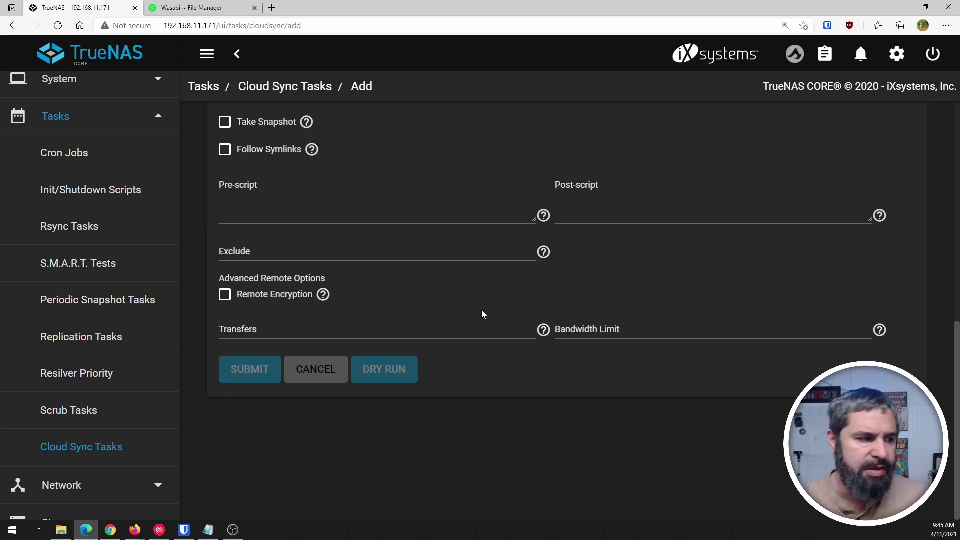
# Enable Remote Encryption, visit the password and salt fields, and read the Filename Encryption help.
pyautogui.click(225, 295)
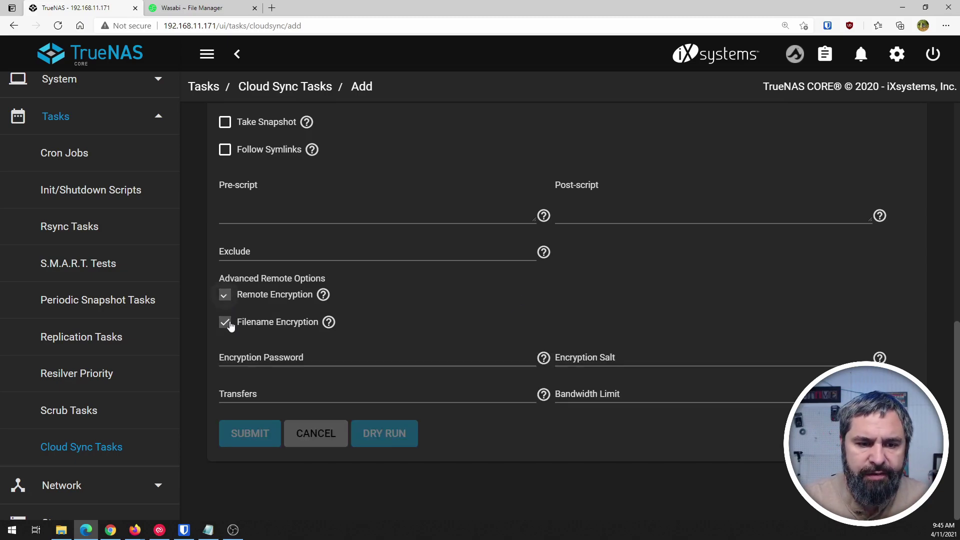
pyautogui.click(317, 363)
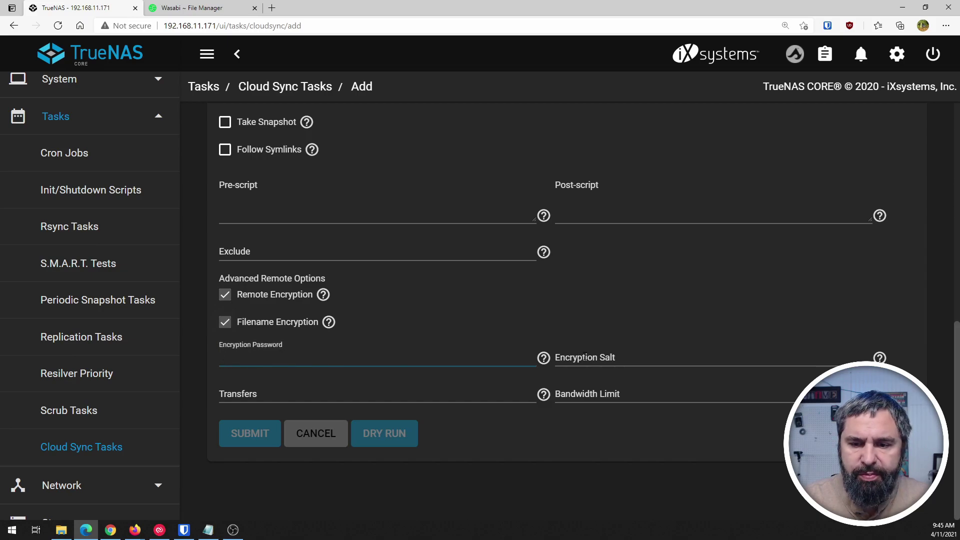
pyautogui.press('Tab')
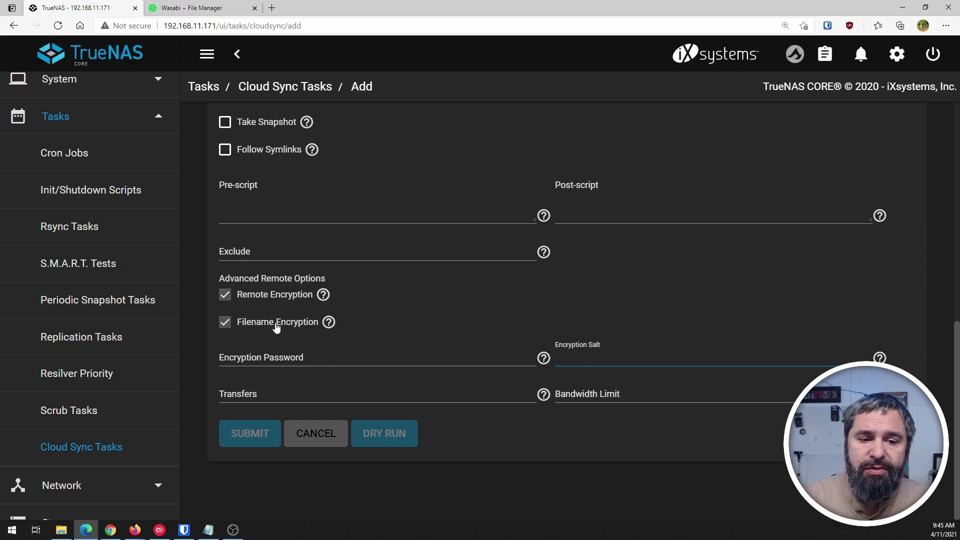
pyautogui.click(328, 322)
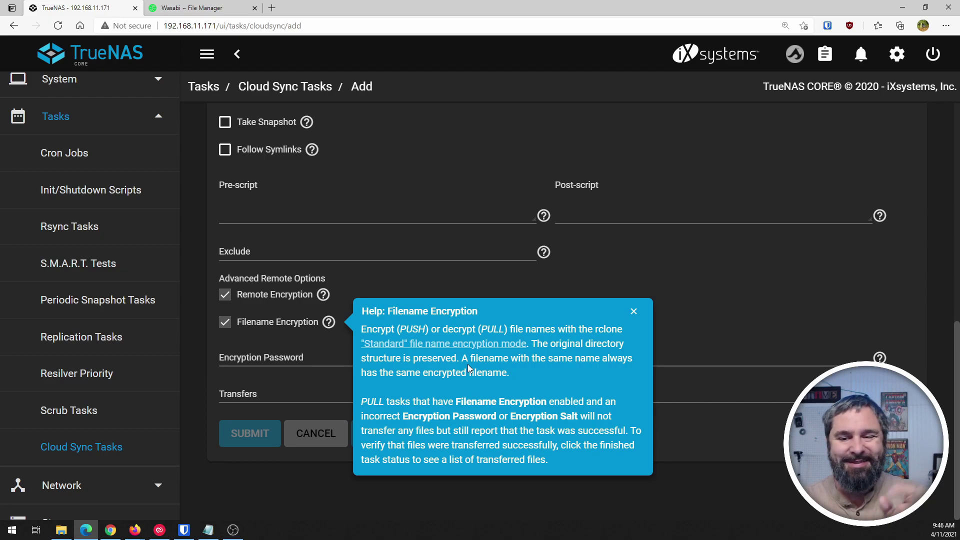
# Disable Remote Encryption and review the Transfers and Bandwidth Limit help, leaving both at defaults.
pyautogui.click(632, 313)
pyautogui.click(225, 295)
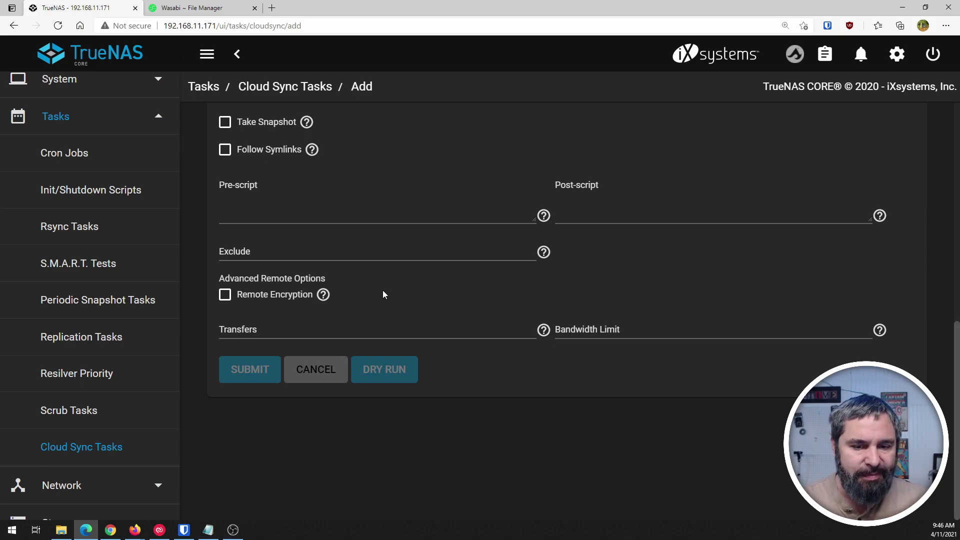
pyautogui.click(544, 331)
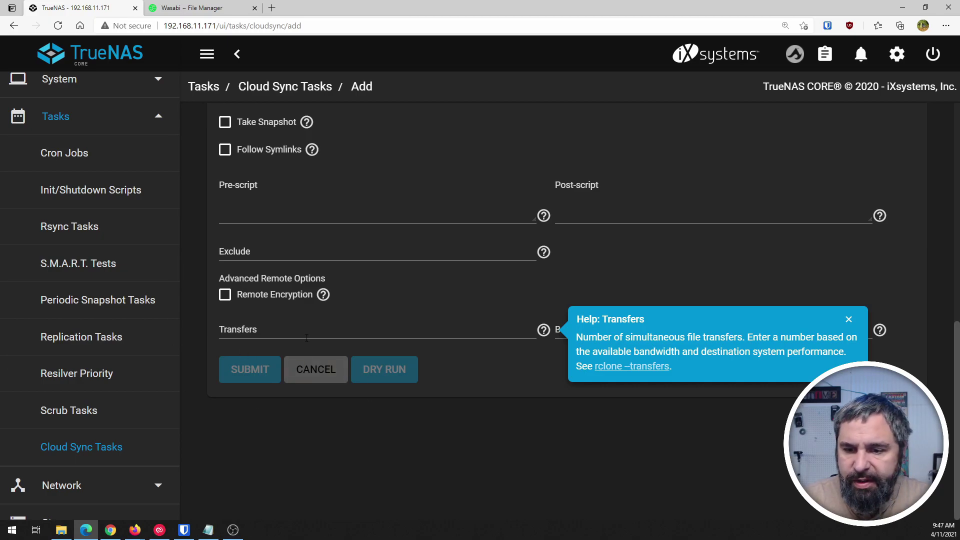
pyautogui.click(849, 320)
pyautogui.click(879, 330)
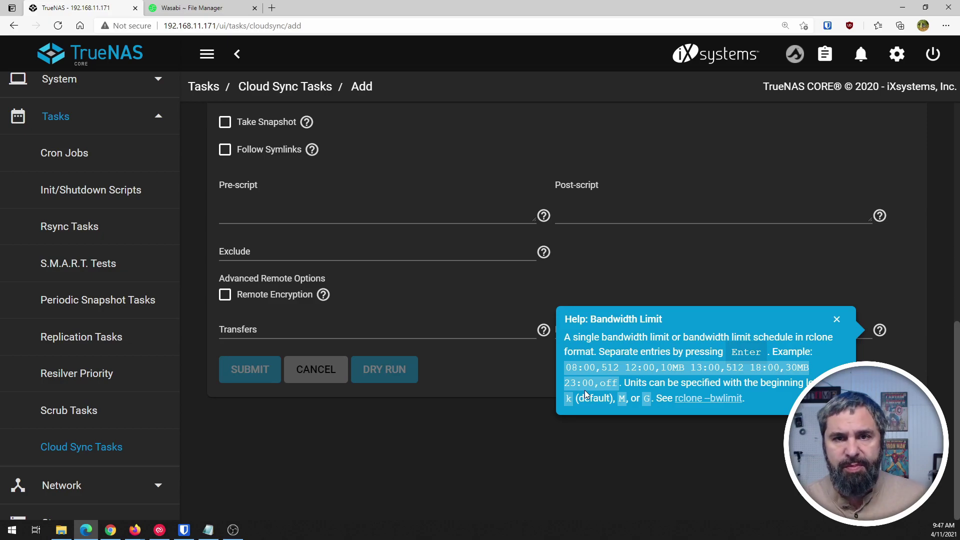
pyautogui.click(837, 320)
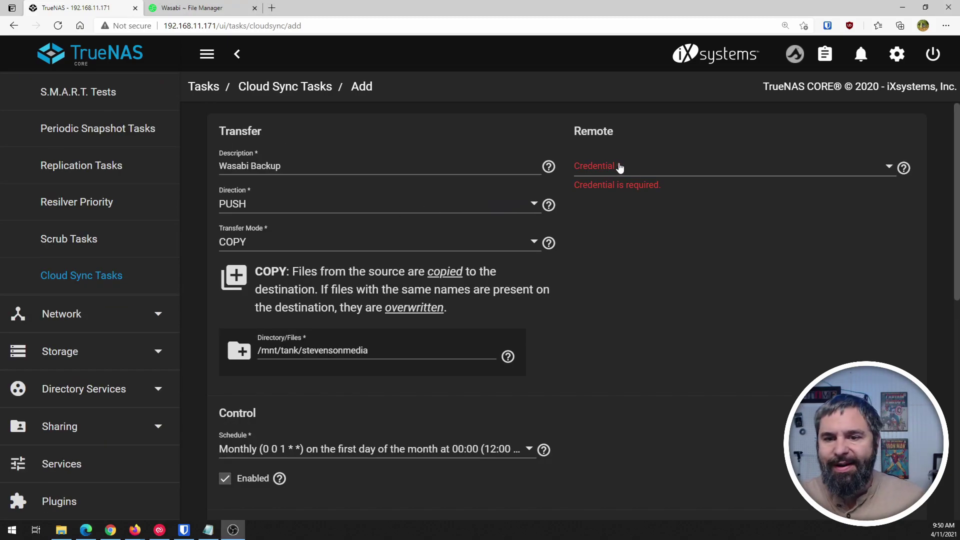
# Select the Wasabi Creds (S3) credential, dry-run the task, then submit it.
pyautogui.click(620, 167)
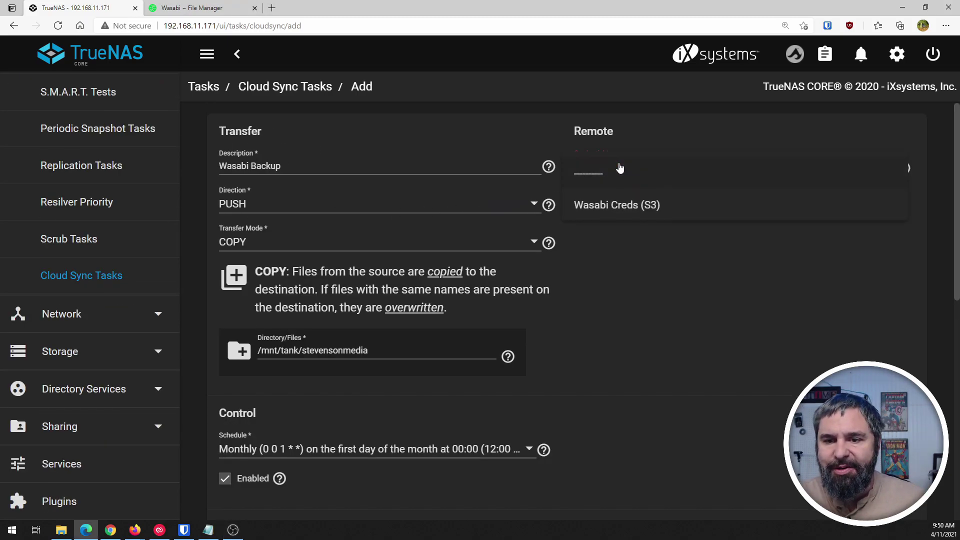
pyautogui.click(626, 206)
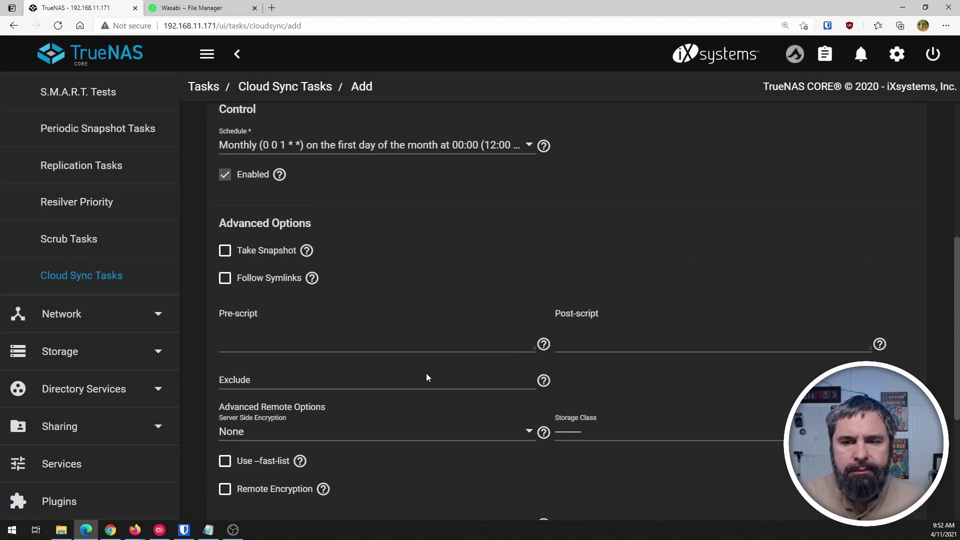
pyautogui.scroll(6, 426, 373)
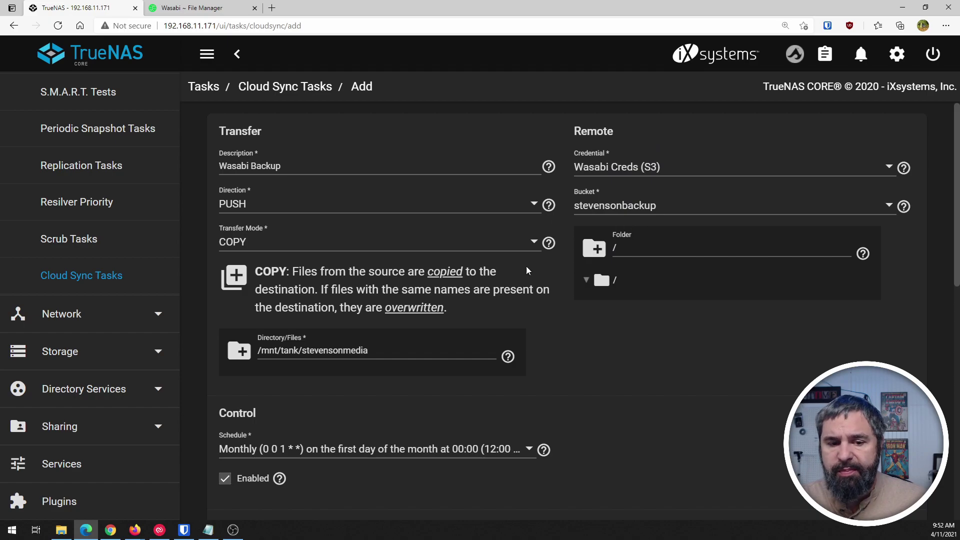
pyautogui.scroll(-1, 447, 419)
pyautogui.scroll(-8, 447, 419)
pyautogui.click(390, 367)
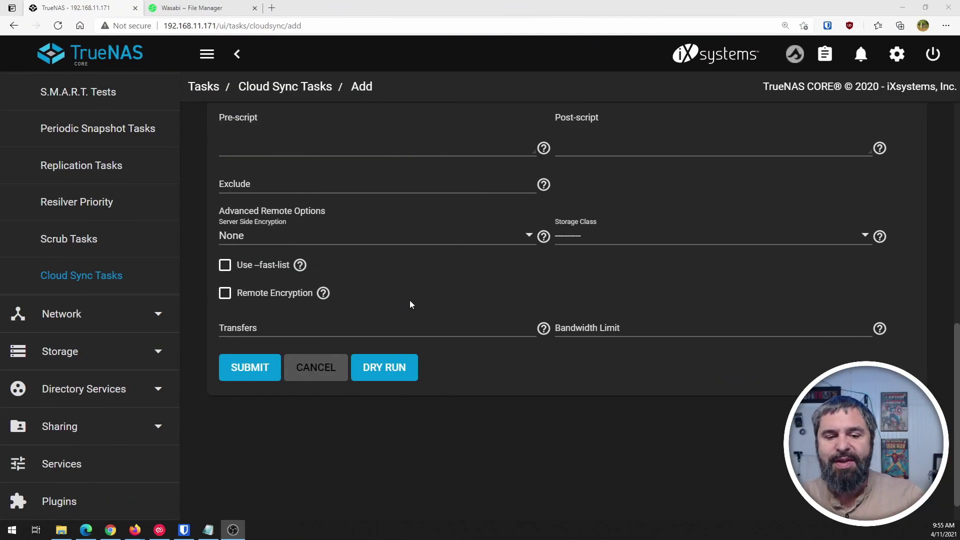
pyautogui.click(252, 373)
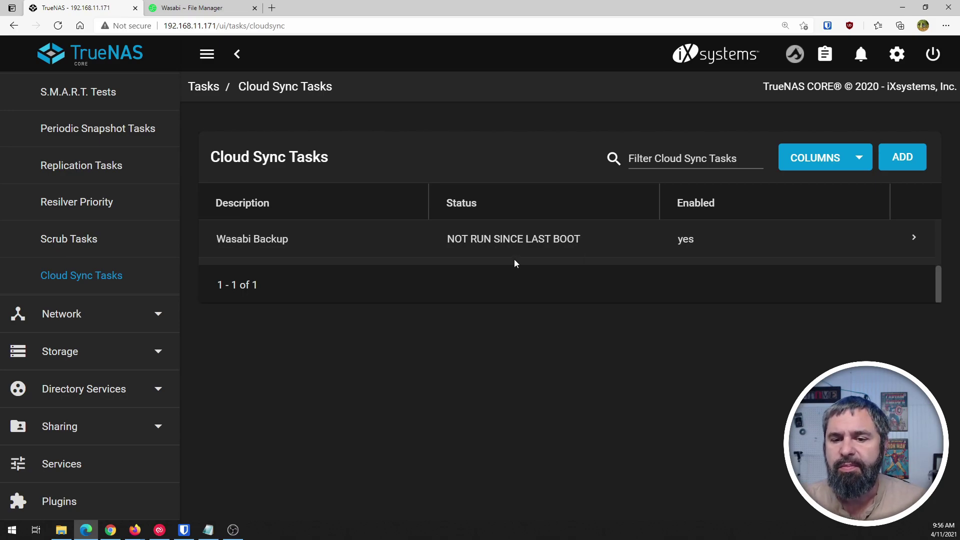
# Expand the Wasabi Backup row to review its direction, source path, and monthly schedule.
pyautogui.click(914, 239)
pyautogui.scroll(-2, 268, 425)
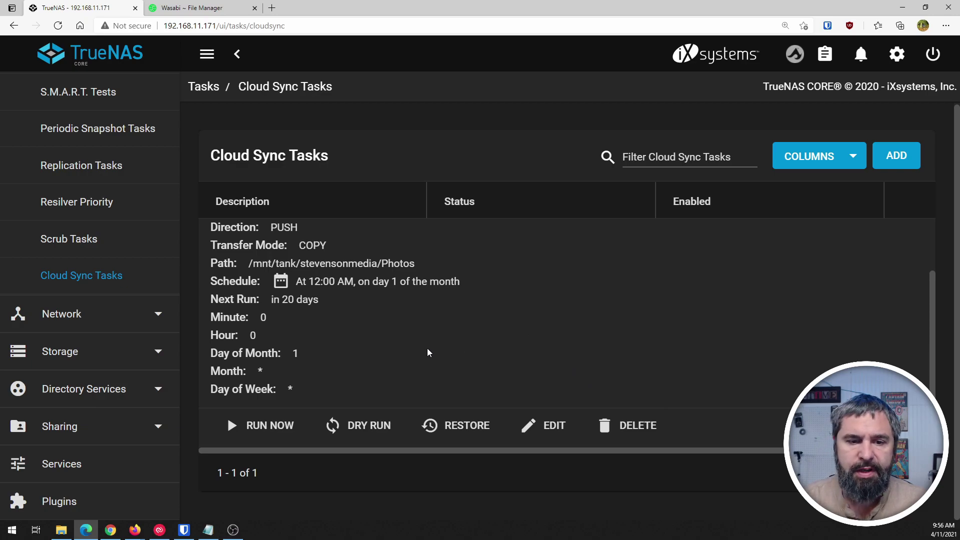
pyautogui.scroll(2, 428, 353)
pyautogui.scroll(-2, 343, 352)
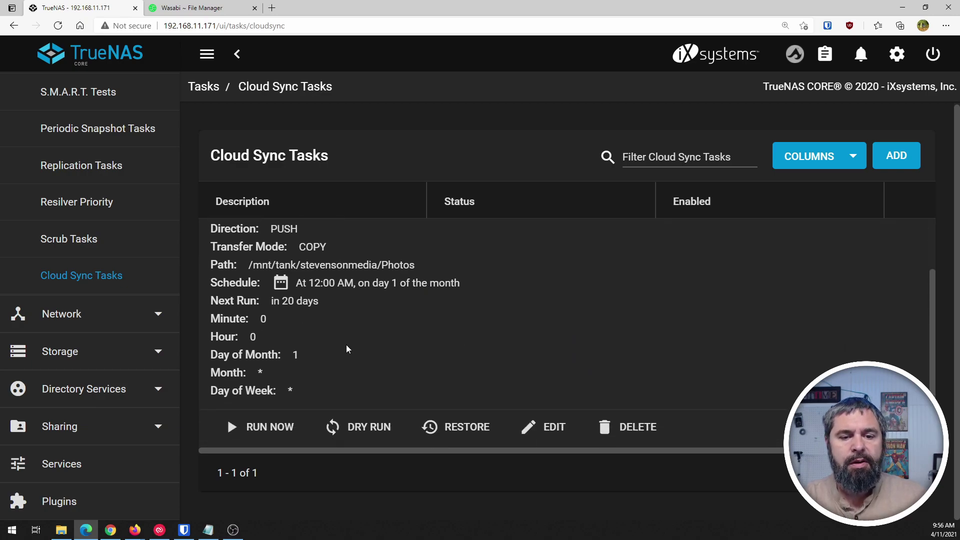
# Run the Wasabi Backup cloud sync now, confirming the start and dismissing the Task Started notice.
pyautogui.click(252, 431)
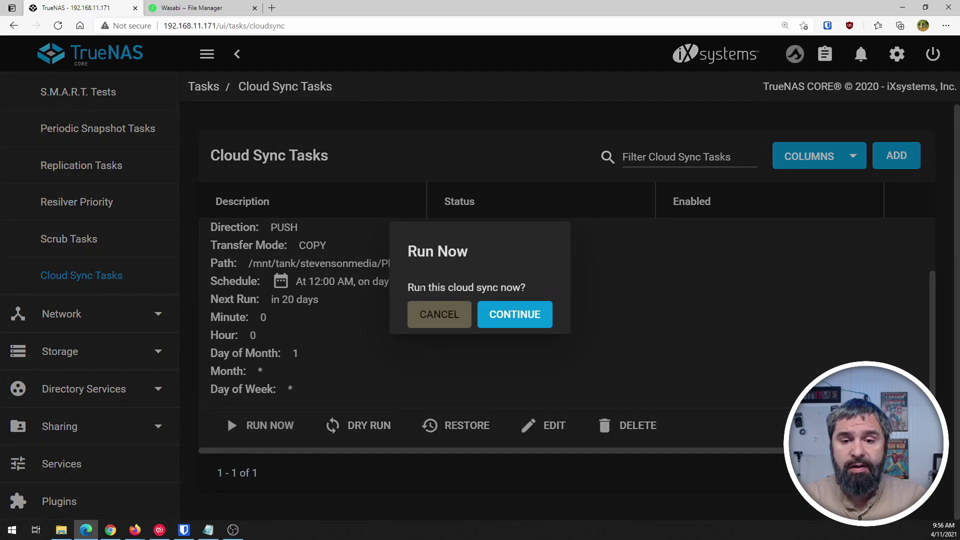
pyautogui.click(515, 316)
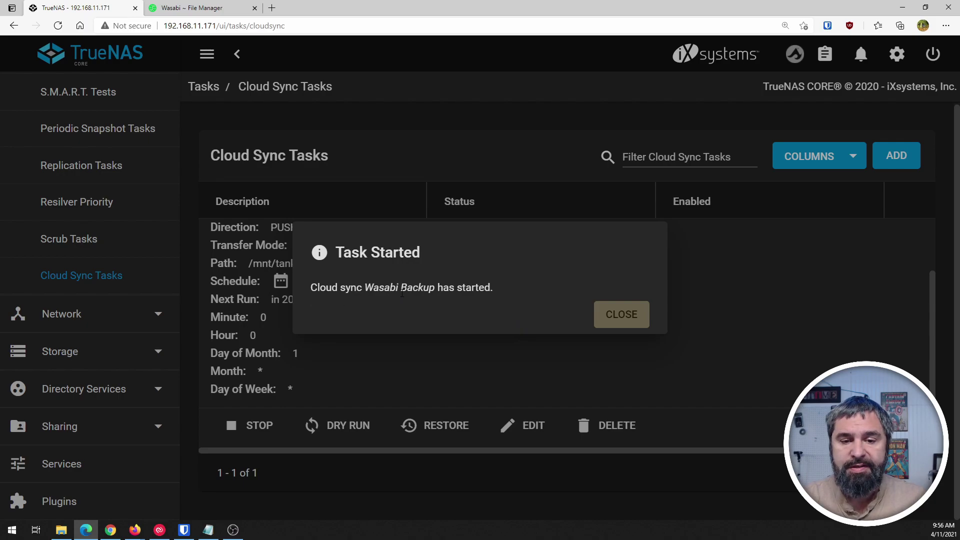
pyautogui.click(596, 314)
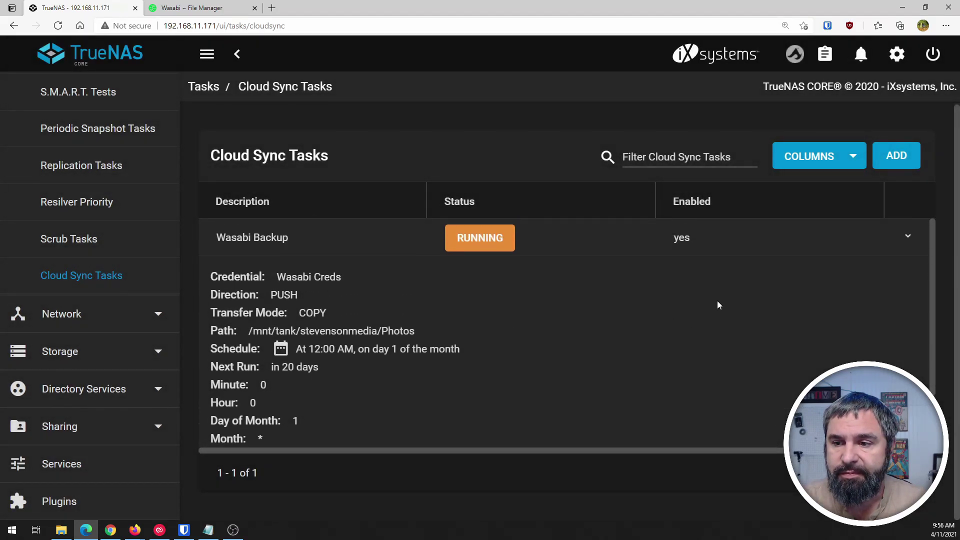
pyautogui.click(909, 238)
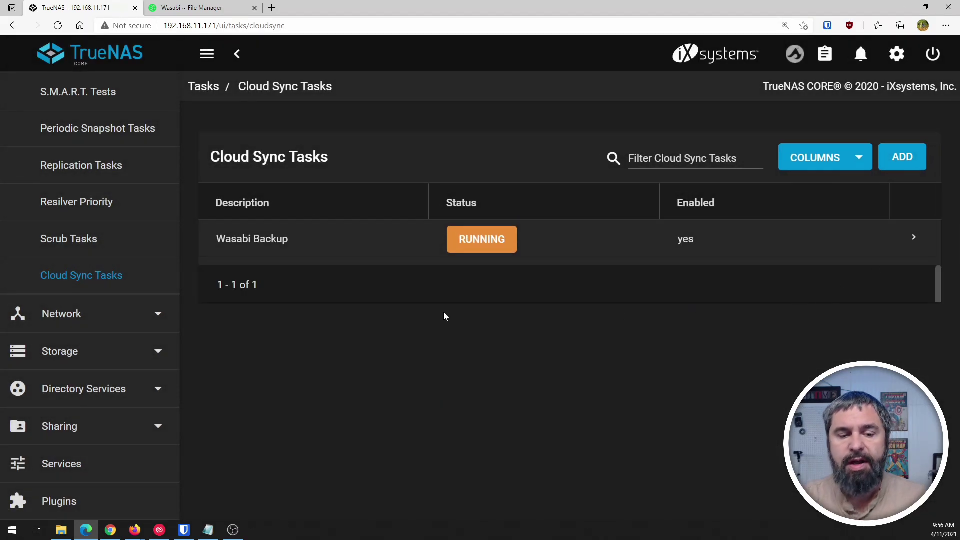